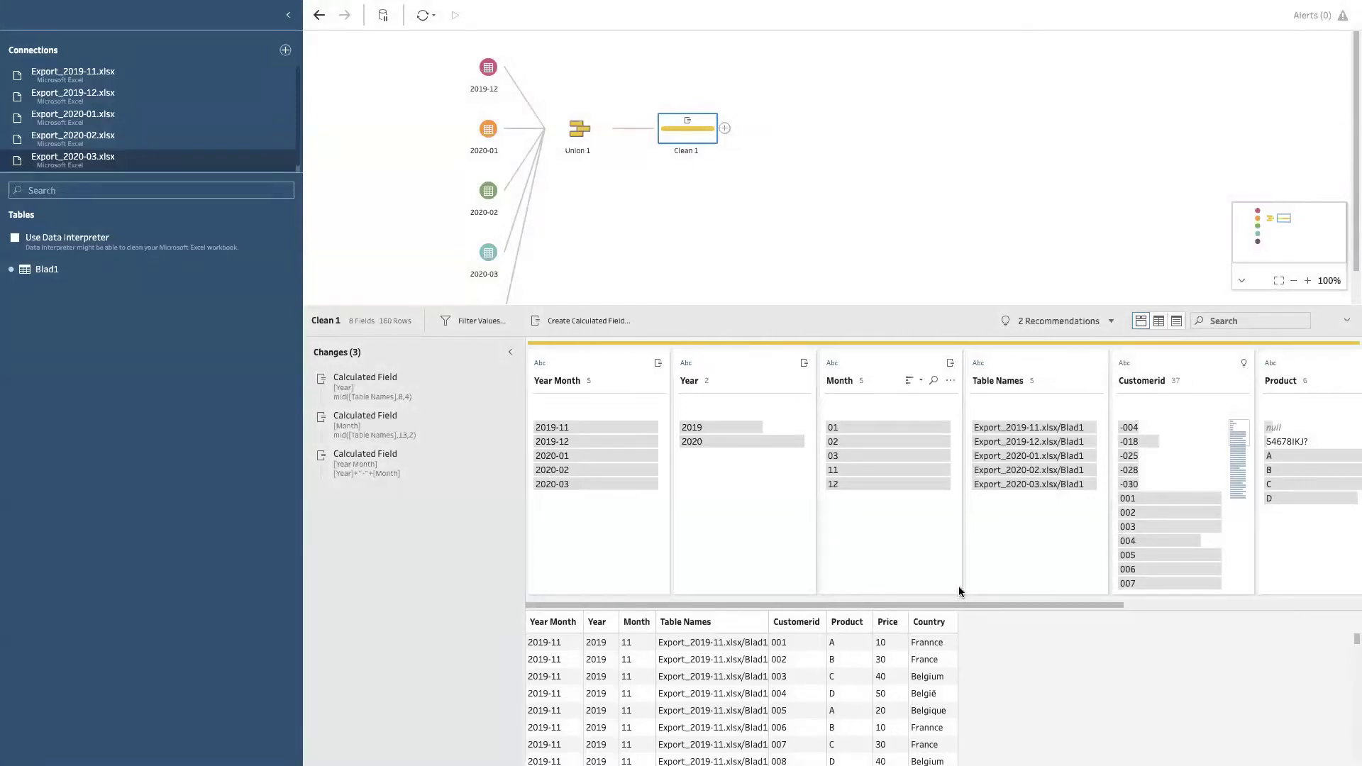
Collapse the Connections pane and scroll through the Clean 1 profile and Customerid values.
drag(961, 605, 864, 608)
click(288, 15)
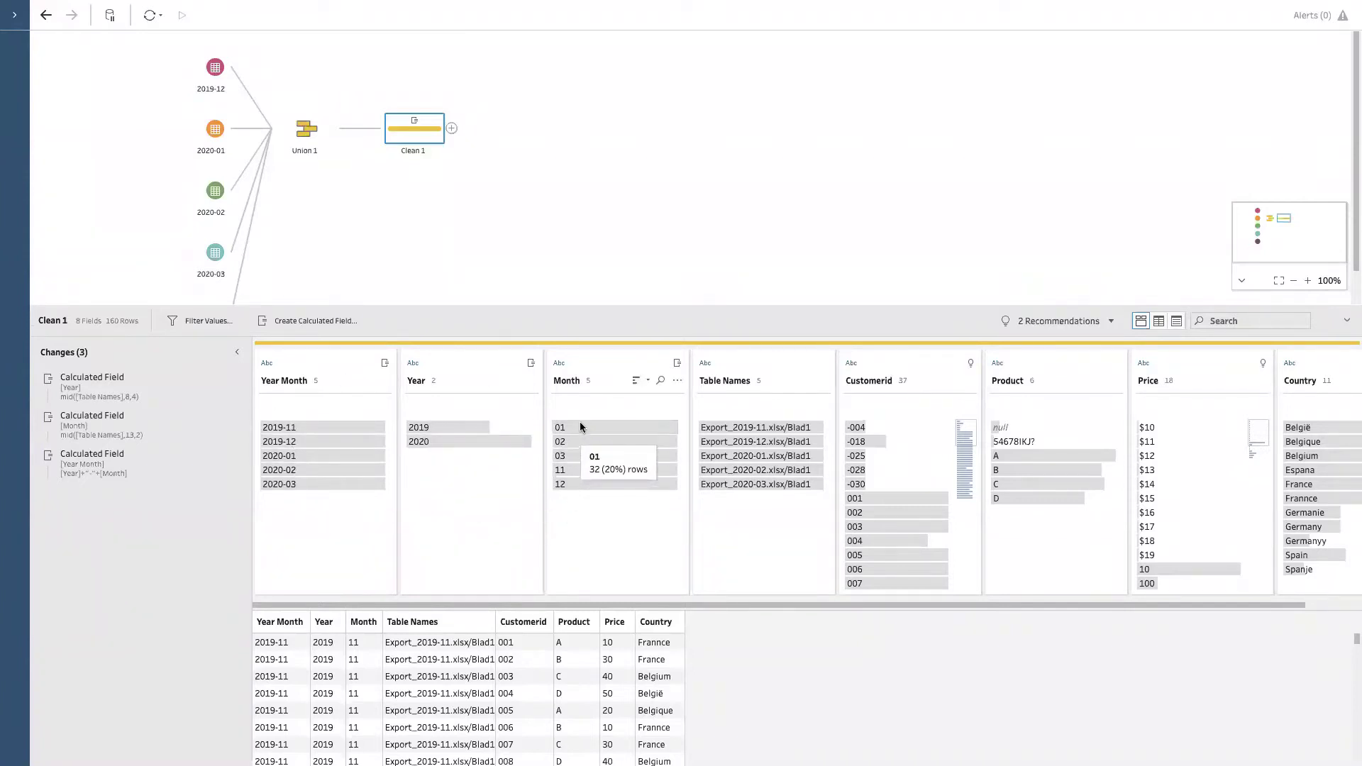
drag(654, 605, 743, 603)
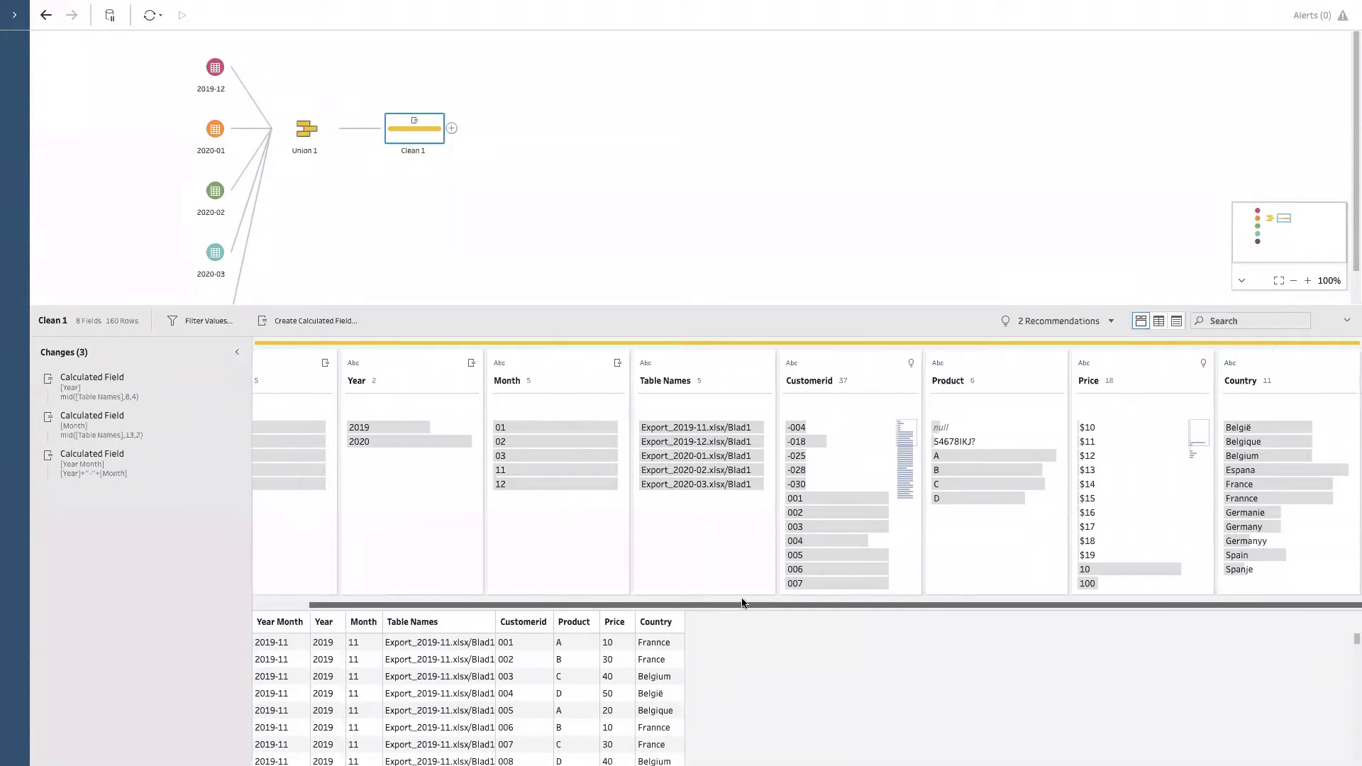
scroll(820, 522, down, 5)
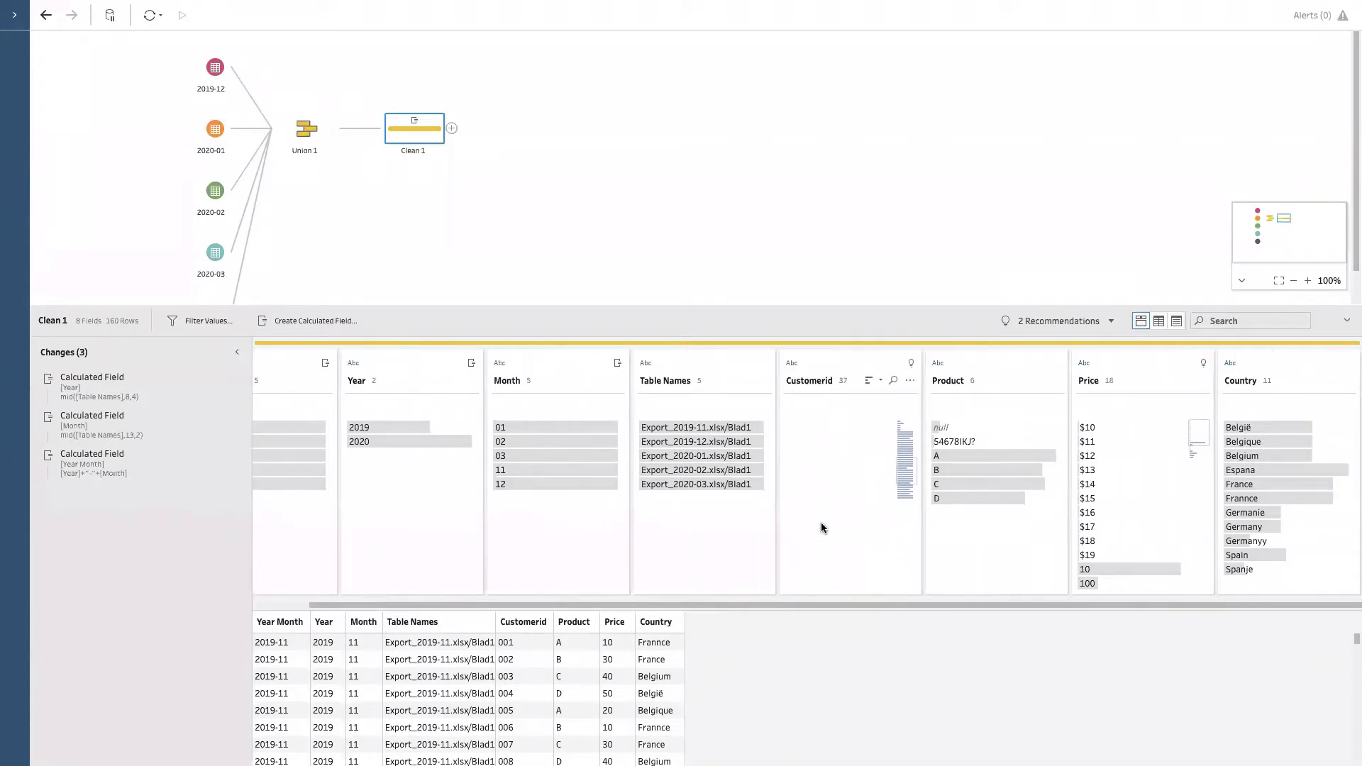
scroll(820, 525, up, 5)
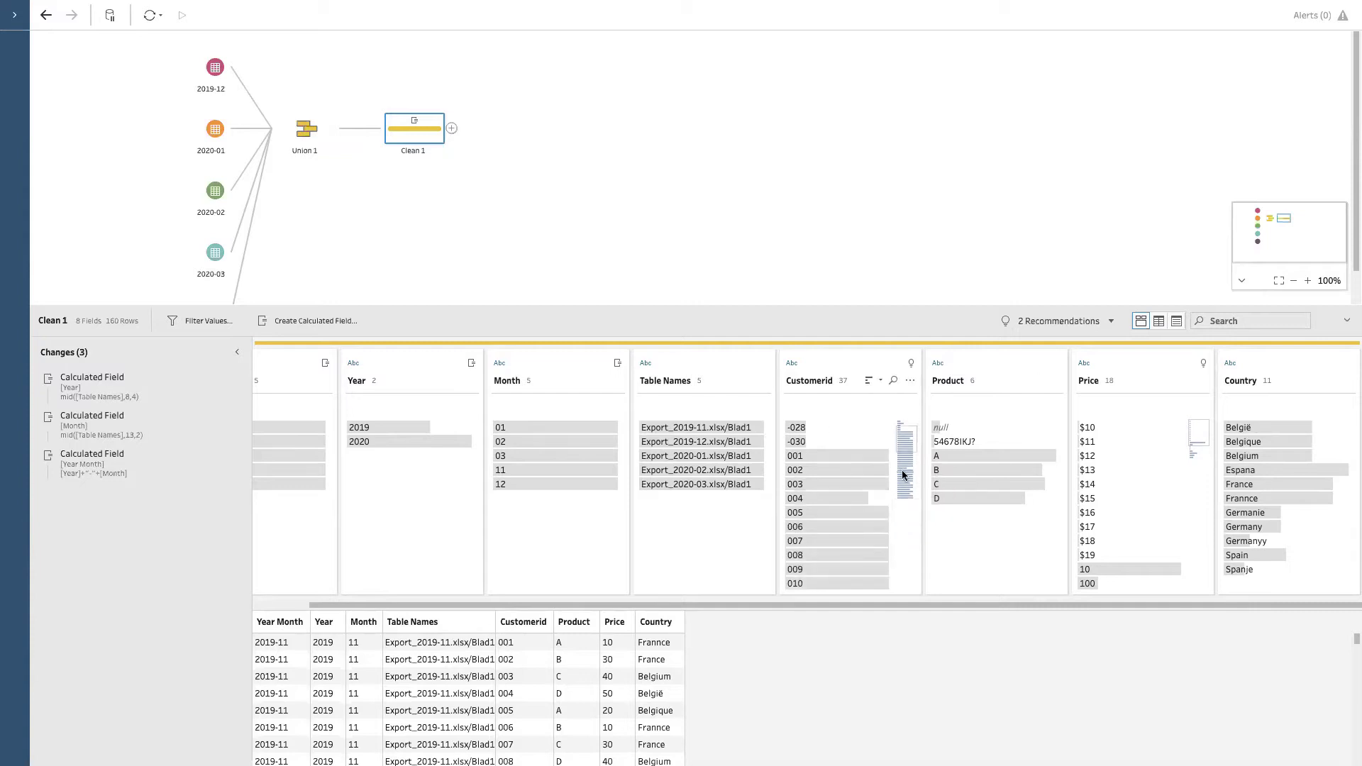
scroll(841, 542, down, 5)
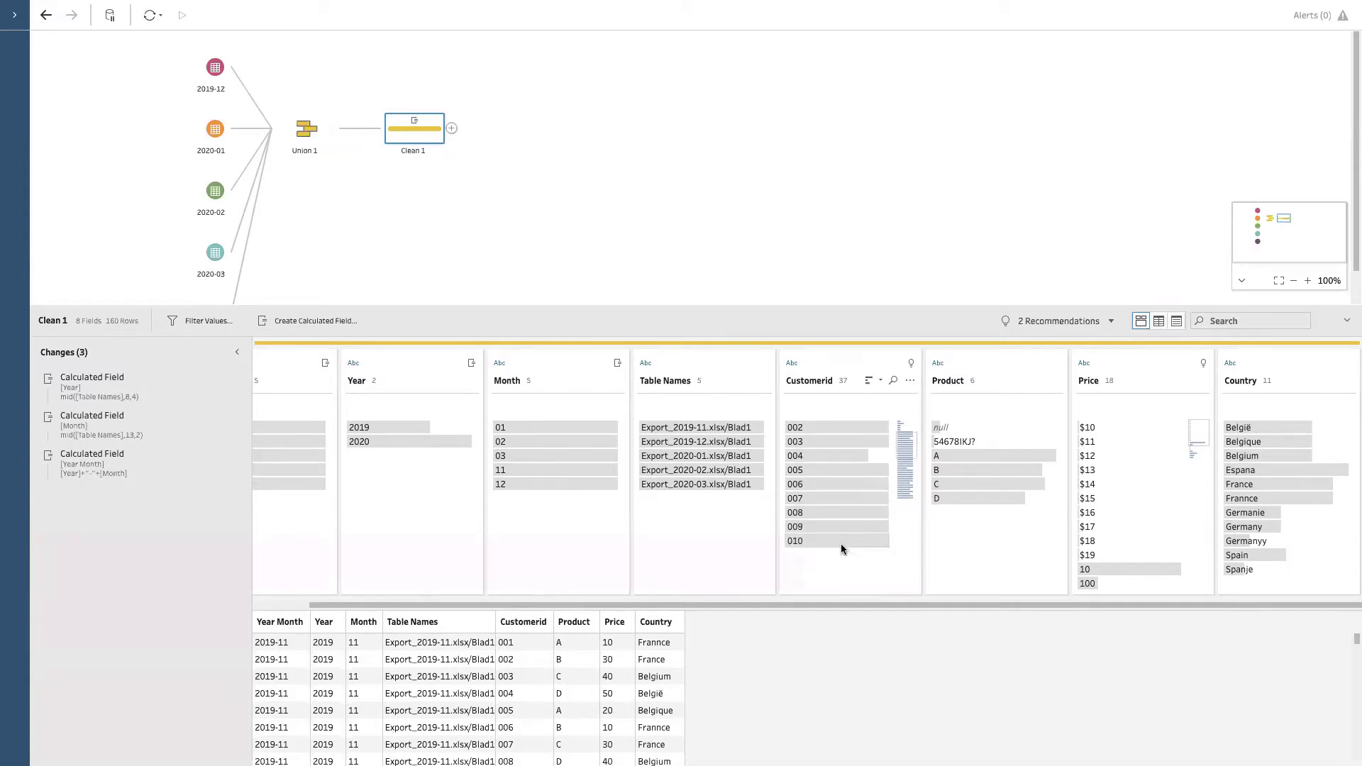
scroll(841, 537, up, 3)
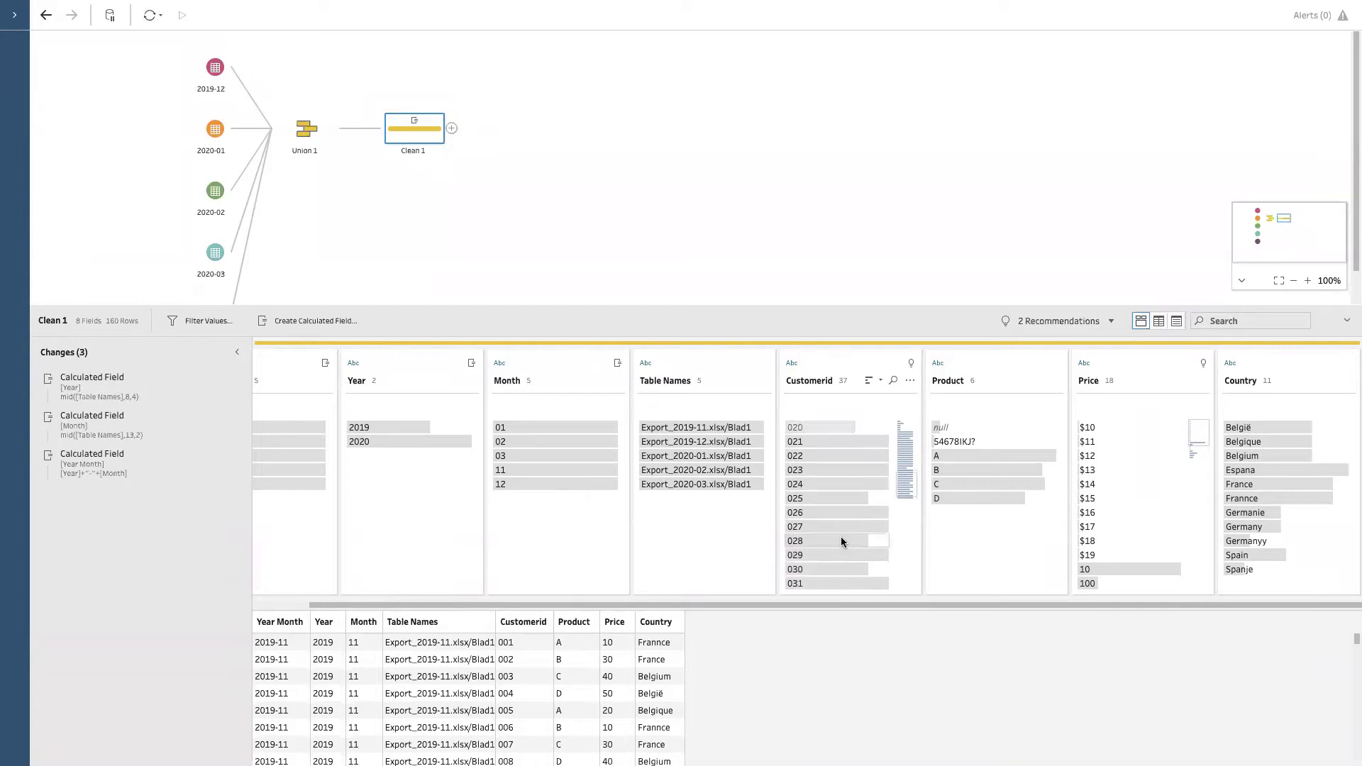
scroll(840, 536, up, 5)
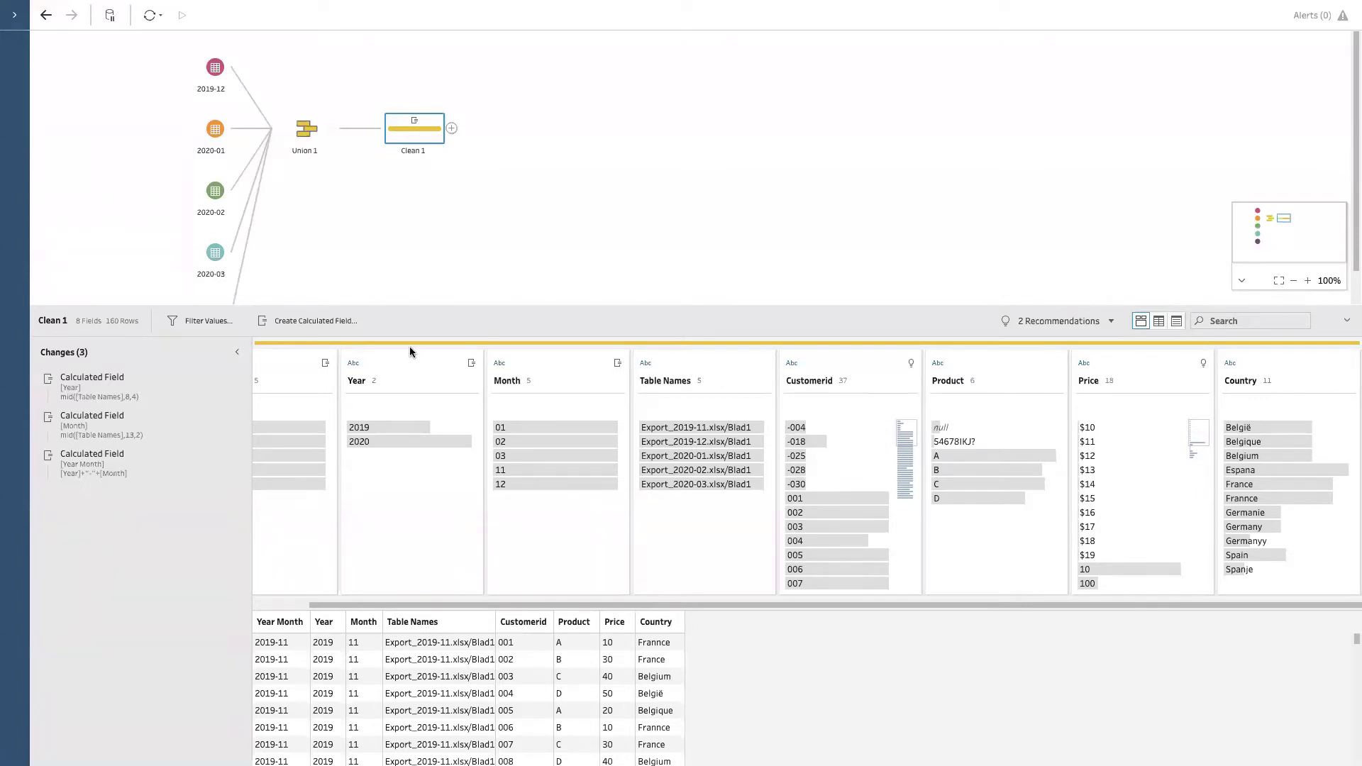
Create a custom calculation named CustomerID with replace([Customerid],"-",""), then apply and save it.
click(910, 381)
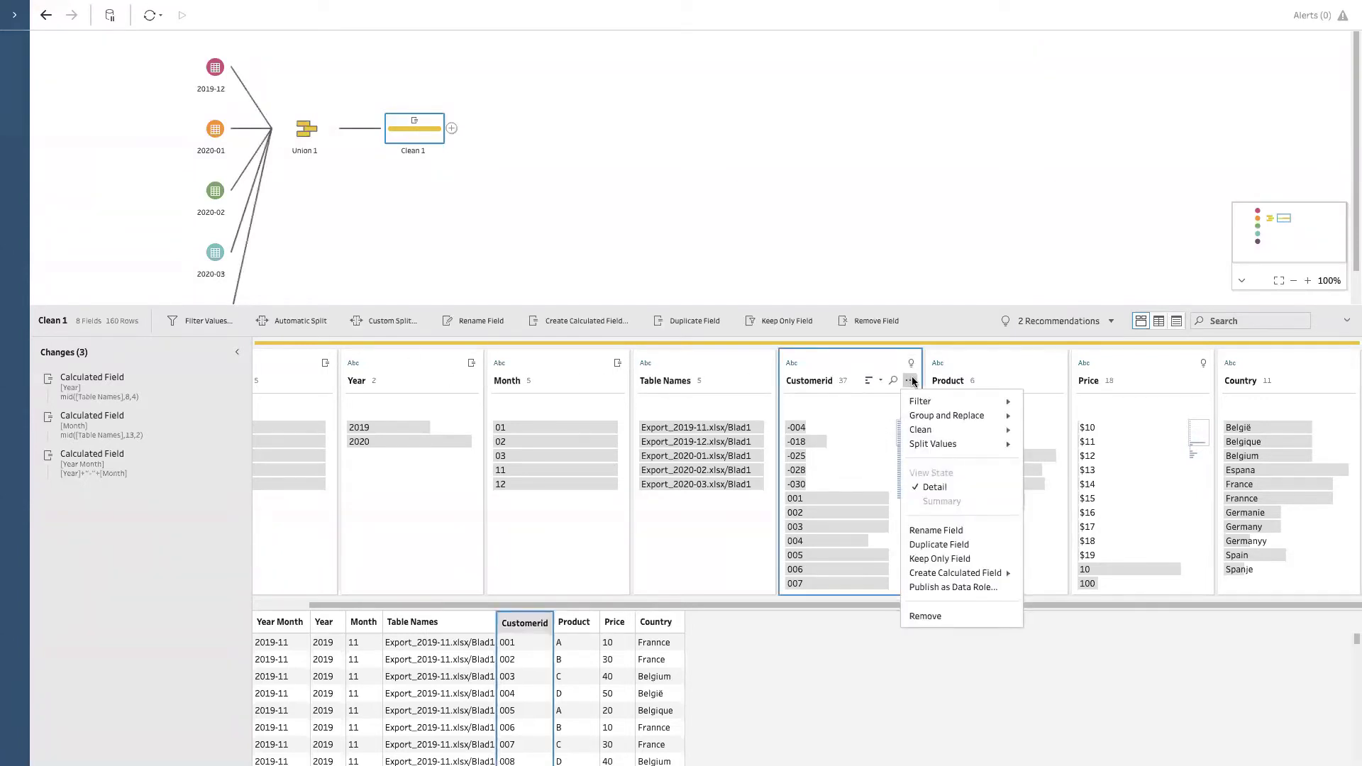
mouse_move(968, 574)
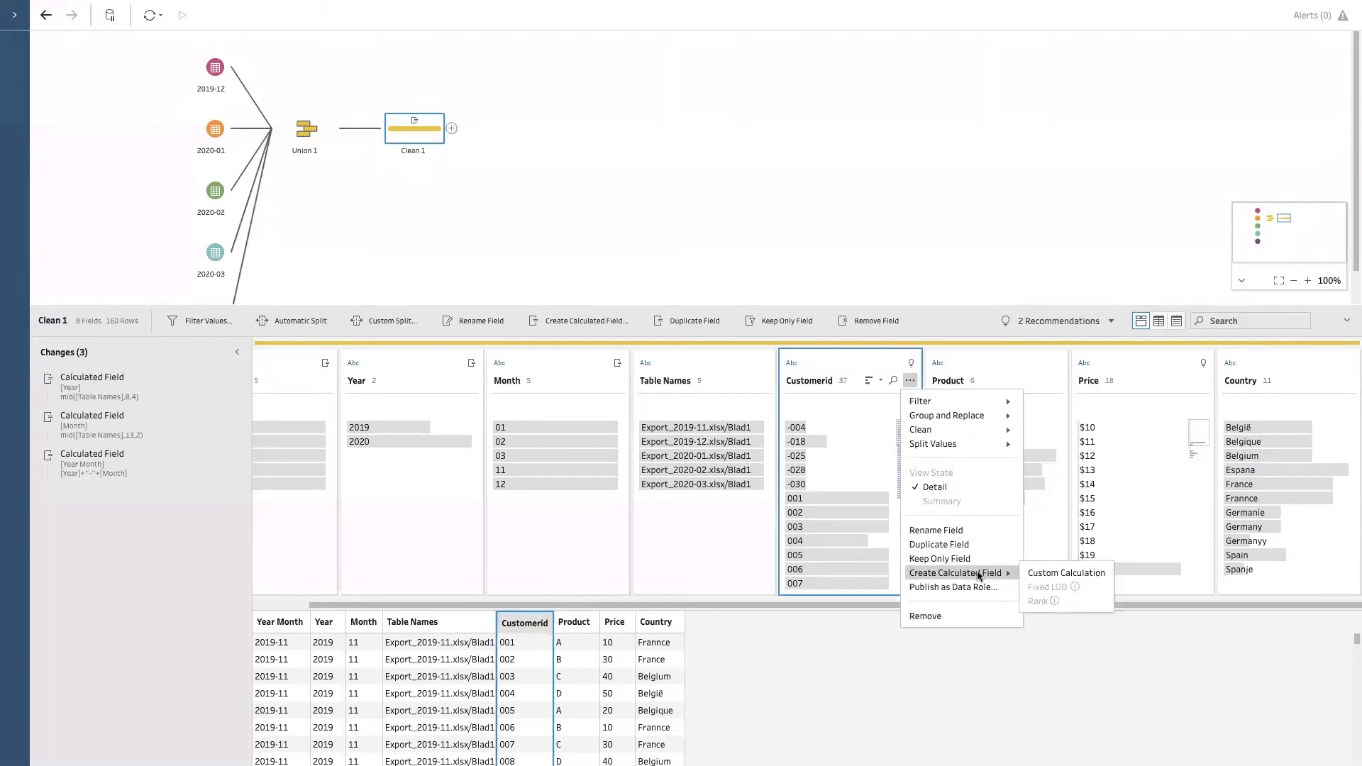
click(1030, 573)
drag(535, 222, 286, 330)
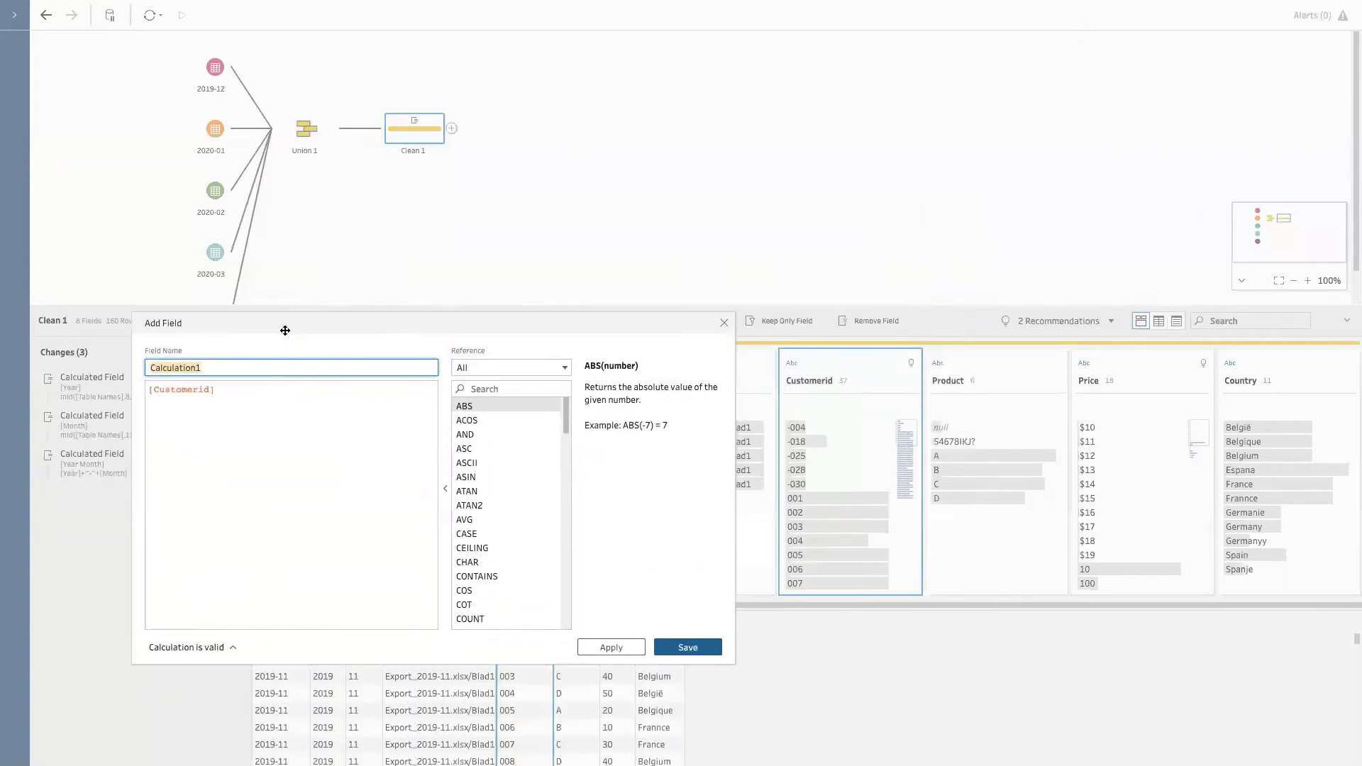
text(CustomerID)
click(186, 421)
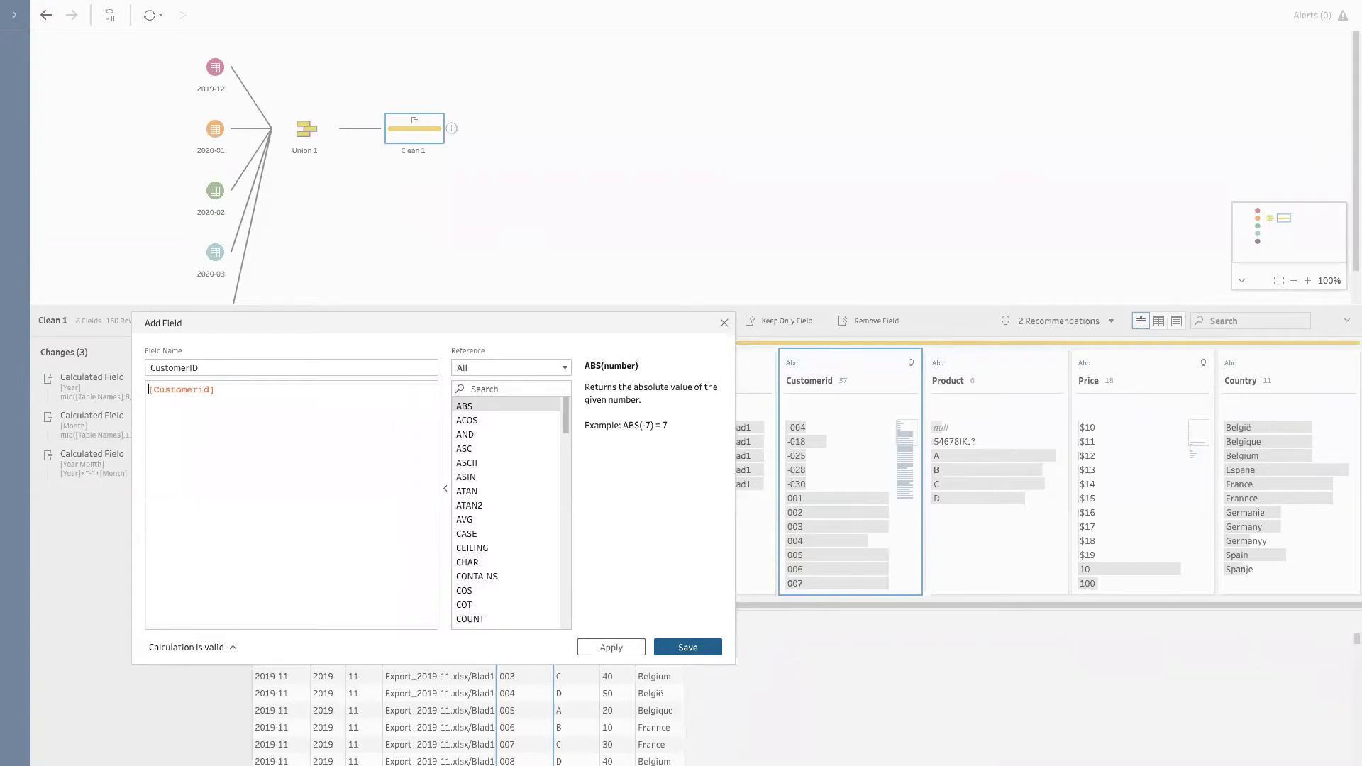
text(replace([Customerid])
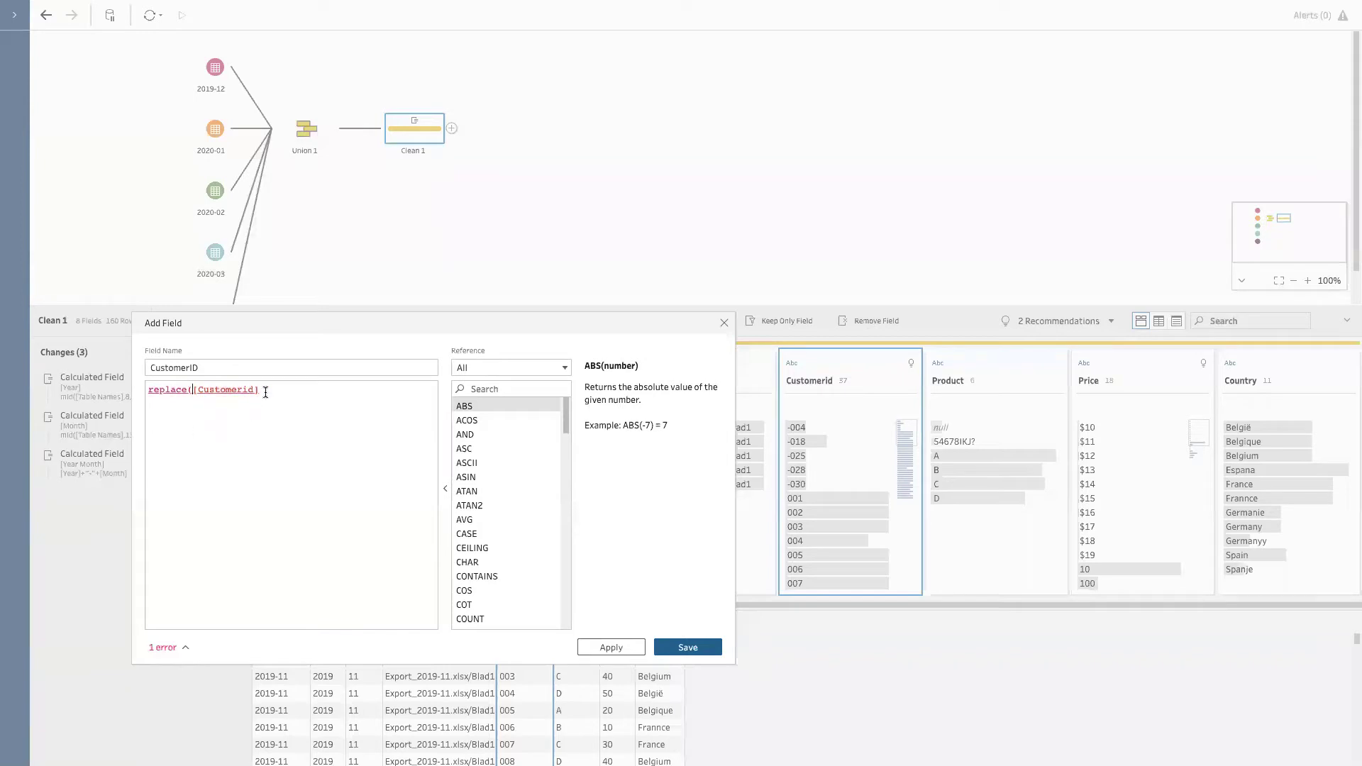
text(,"-")
text(,""))
click(611, 647)
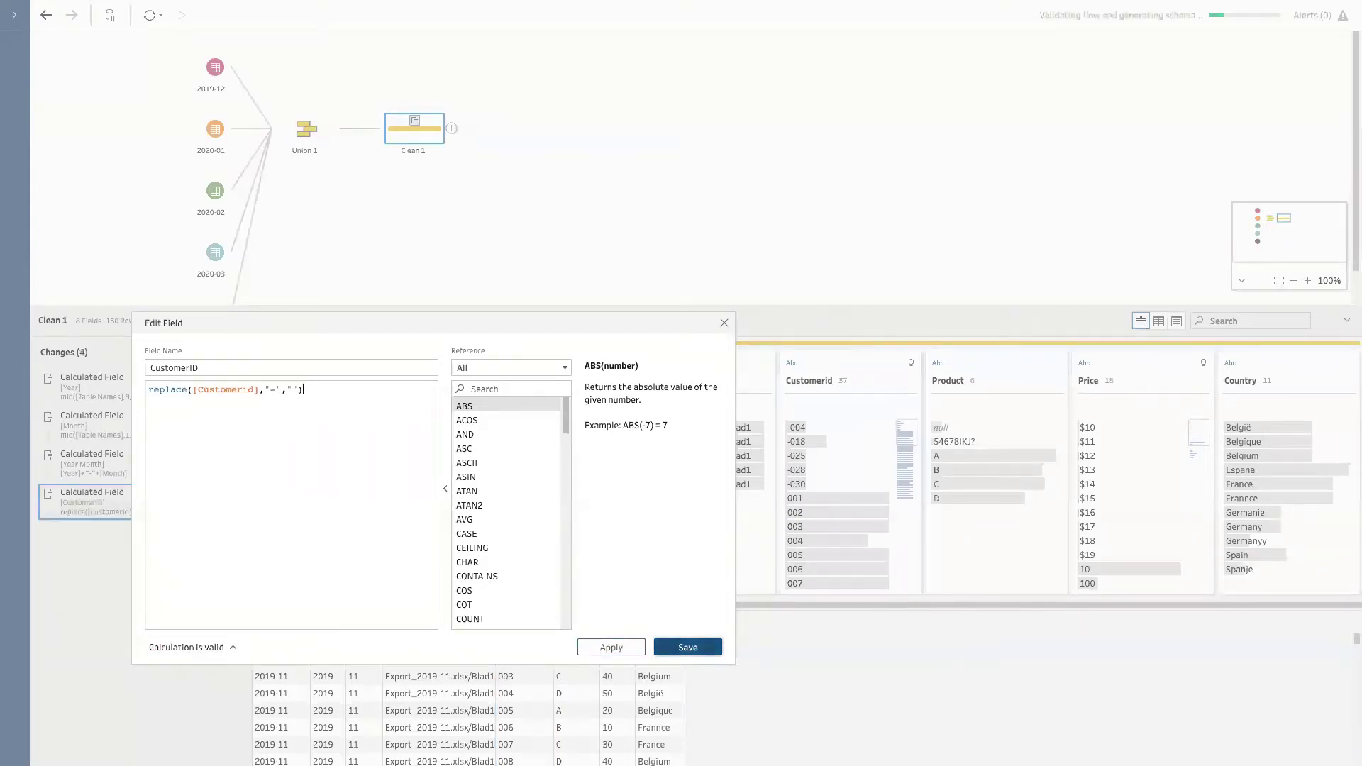
click(688, 647)
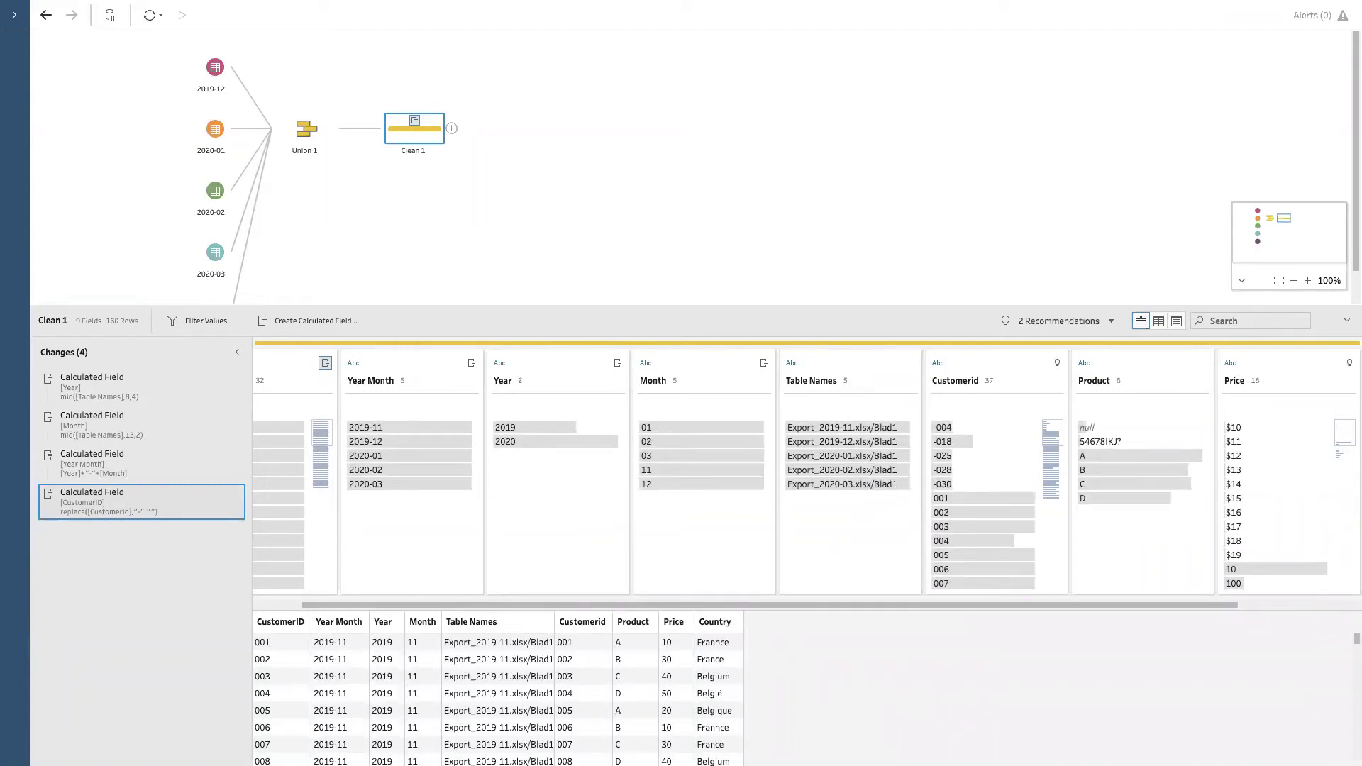
Move CustomerID after Customerid and compare them by filtering on the -004 value, then clearing it.
drag(280, 622, 583, 623)
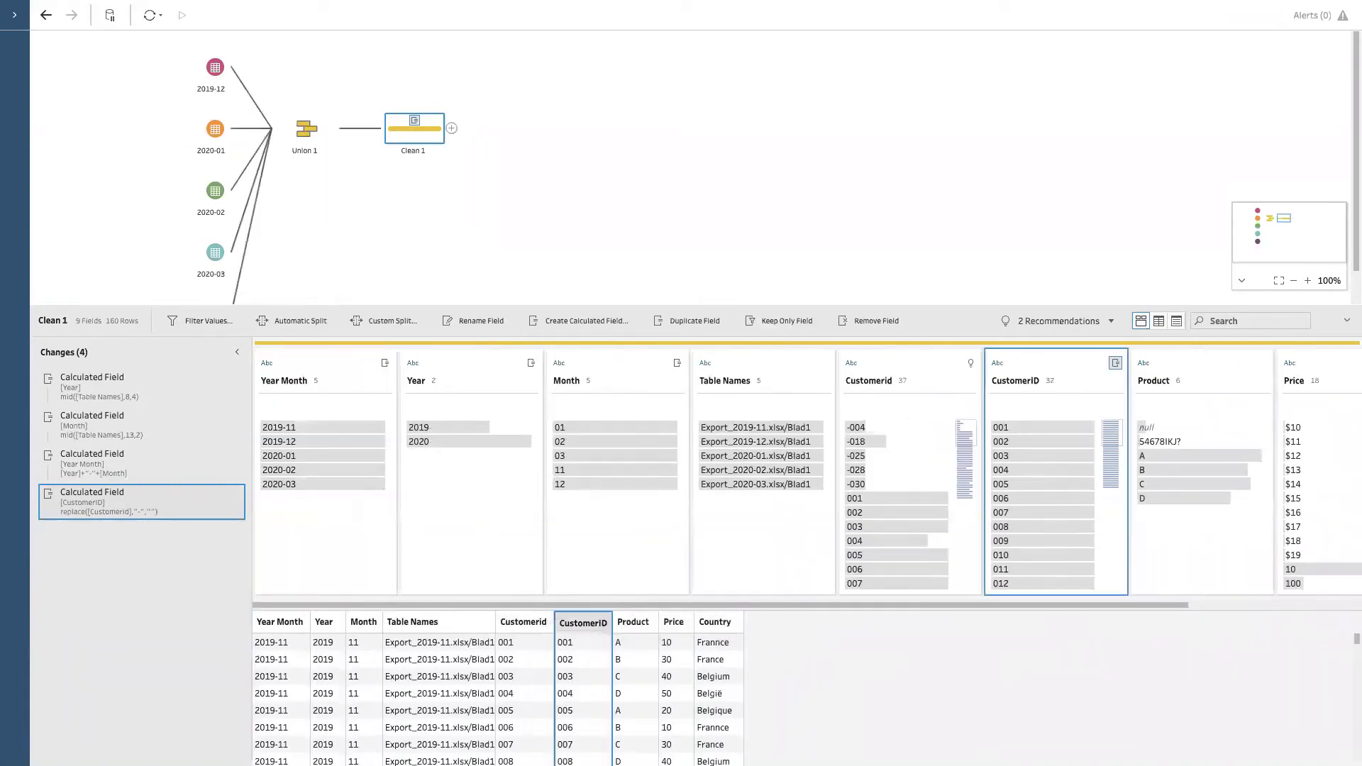
scroll(497, 699, down, 3)
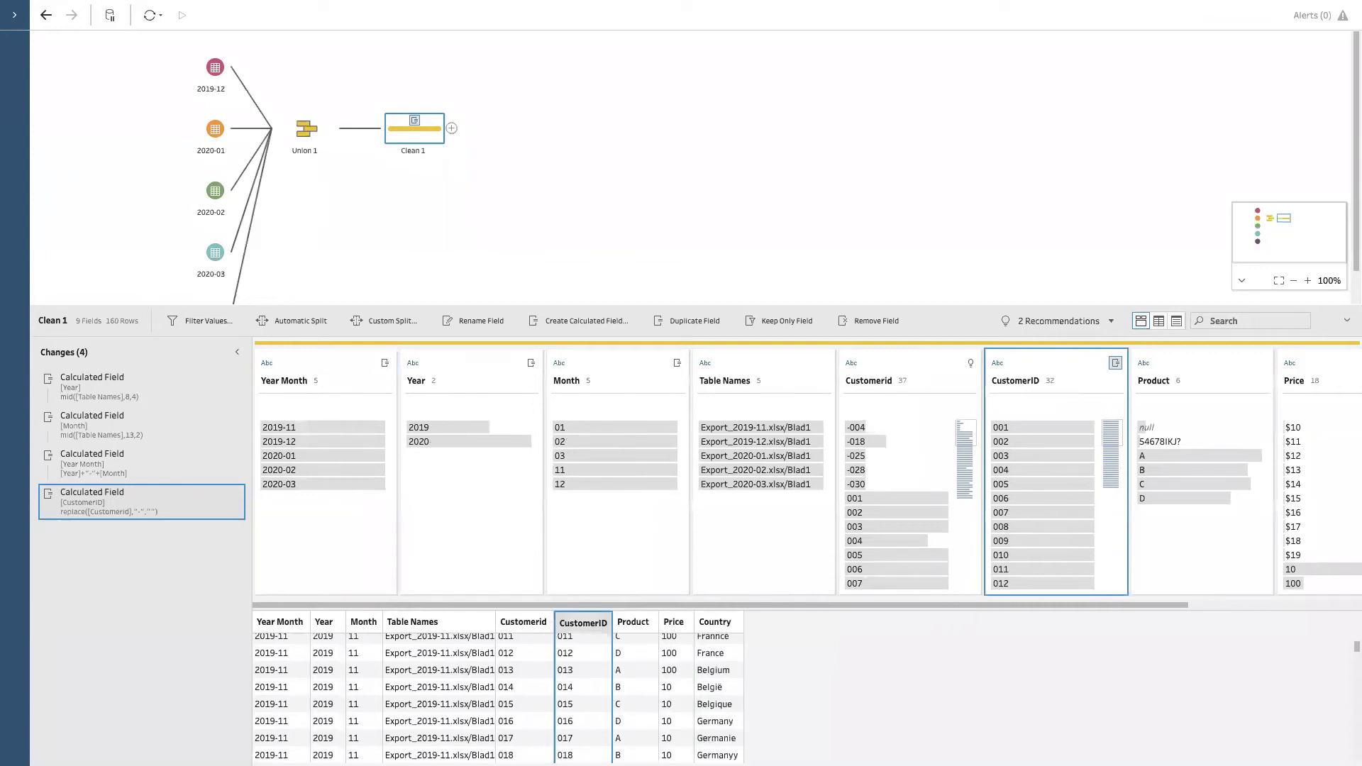
scroll(497, 698, up, 3)
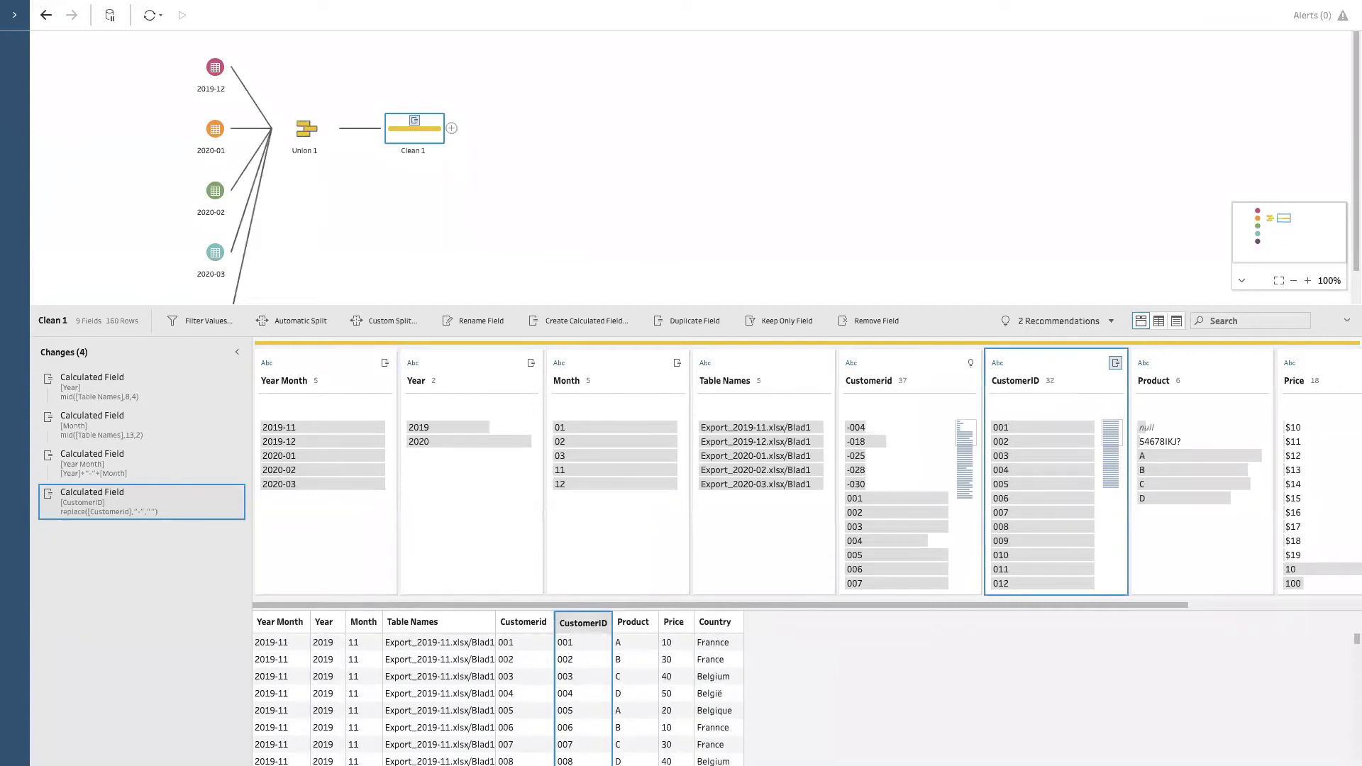
scroll(497, 699, down, 20)
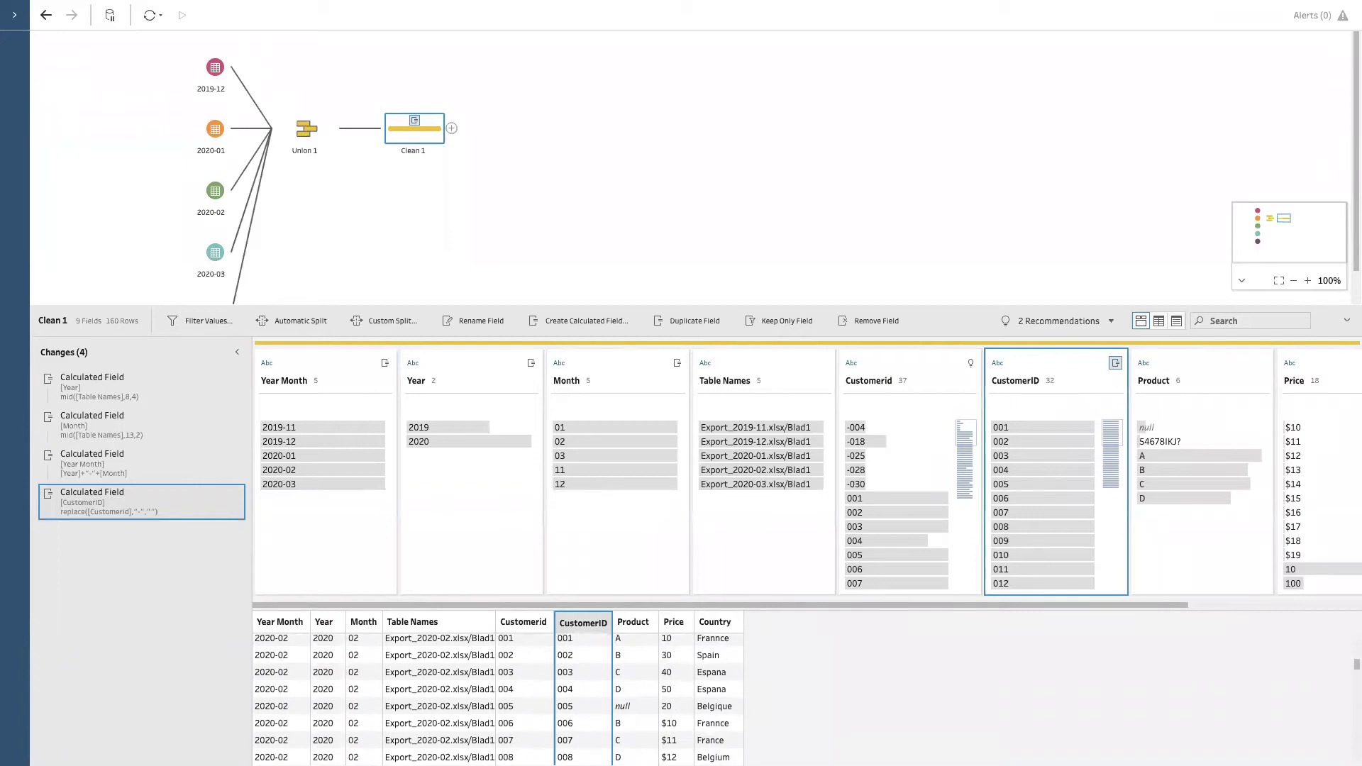
scroll(497, 699, down, 10)
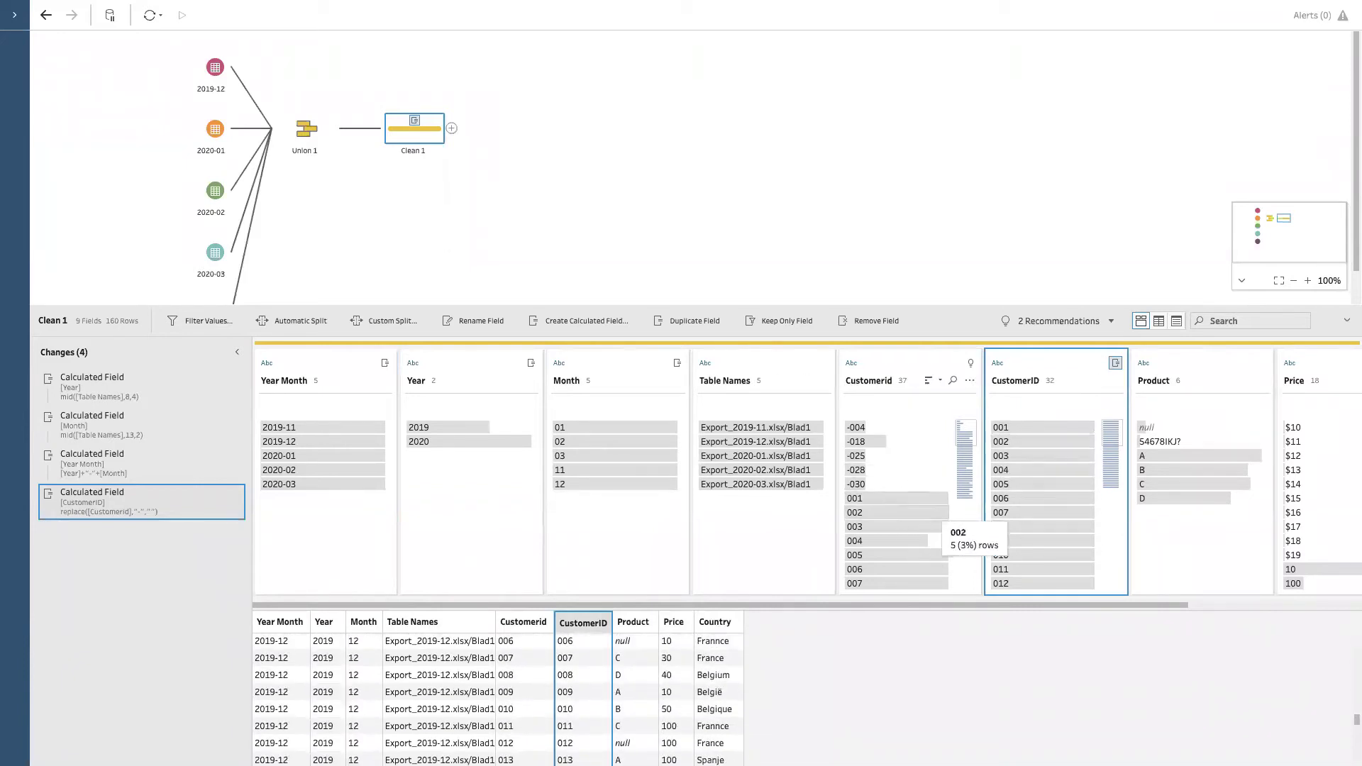
click(869, 427)
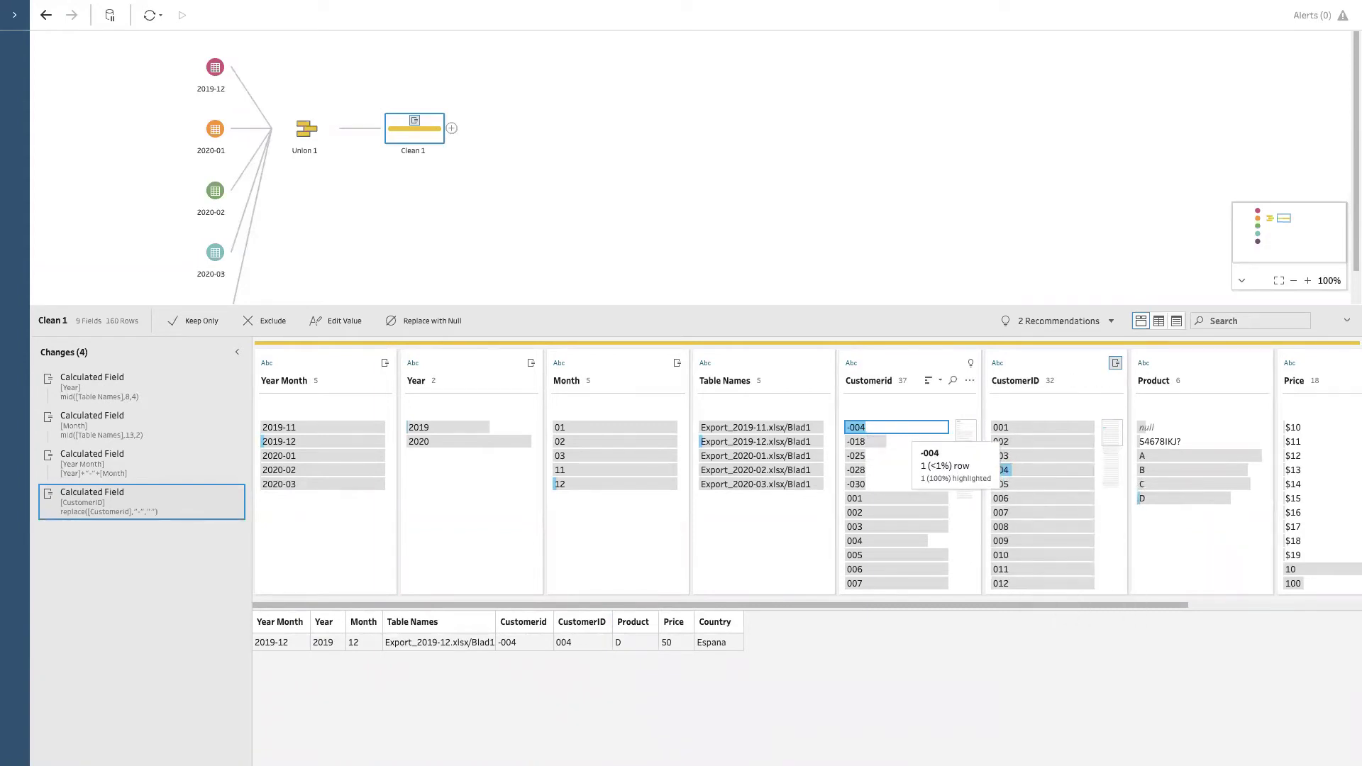
click(915, 430)
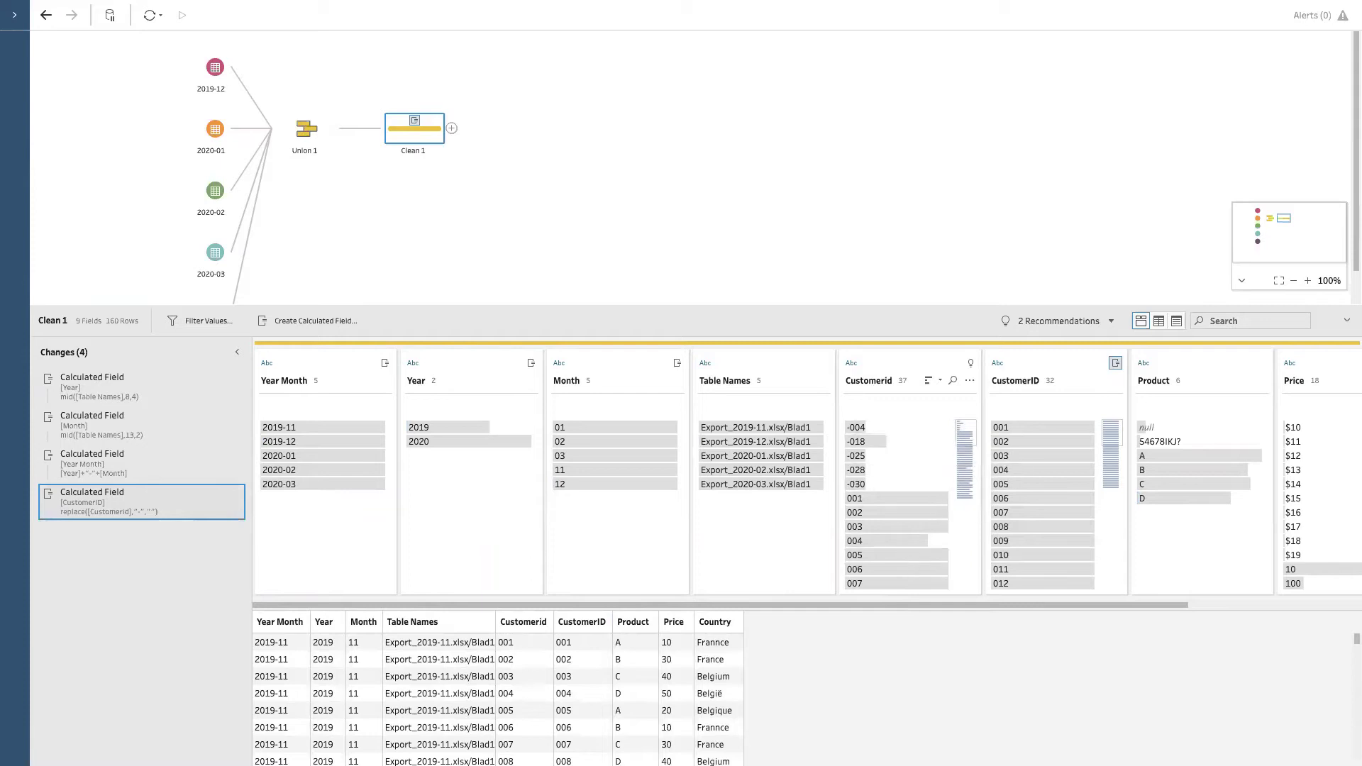
Remove the original Customerid field and scroll the CustomerID values to check them.
click(969, 380)
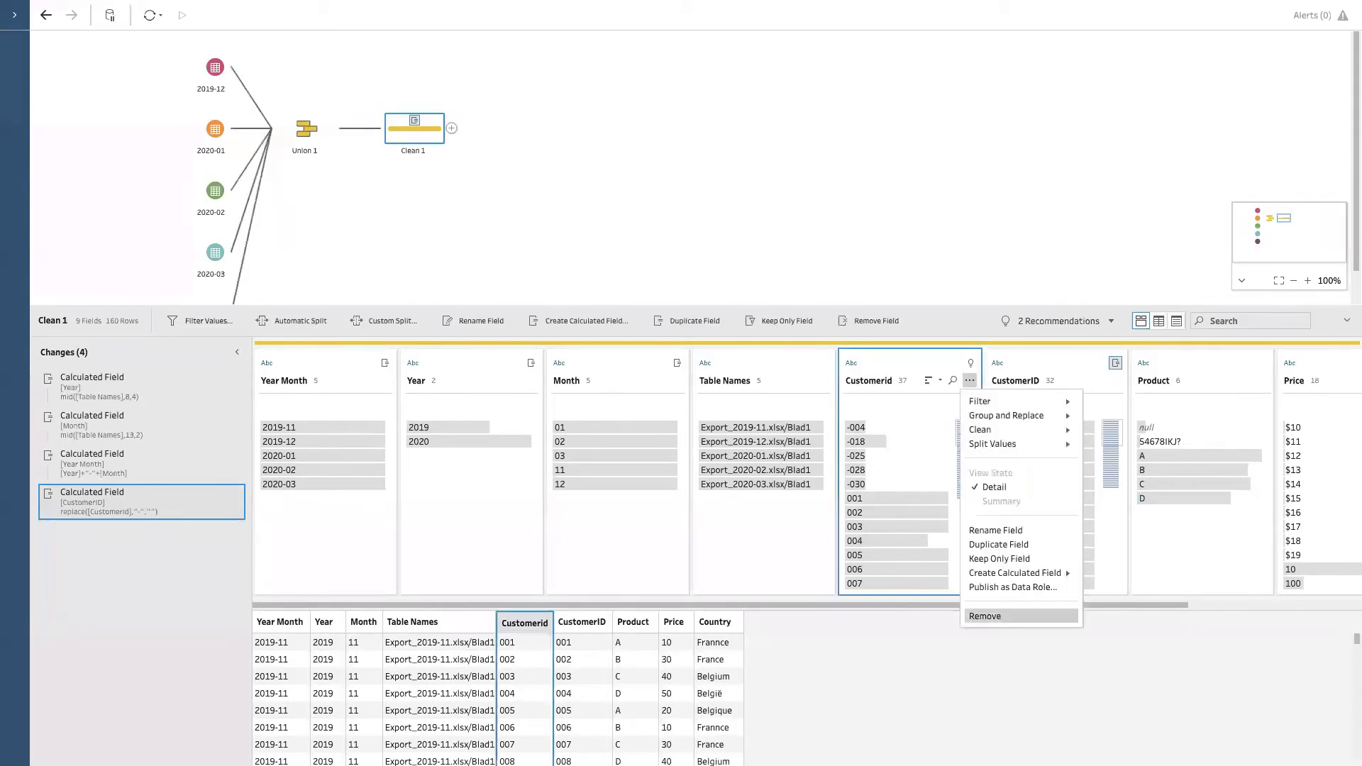
click(985, 616)
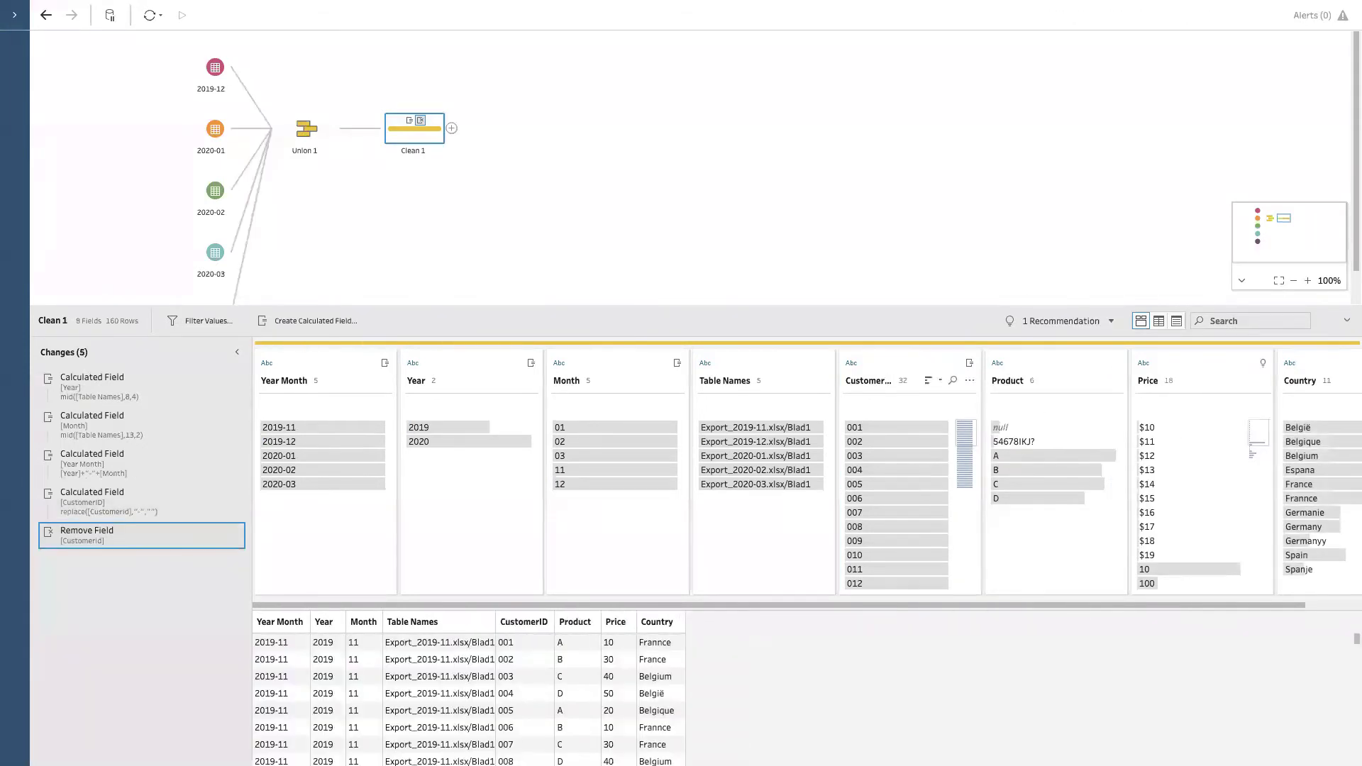
scroll(915, 527, down, 5)
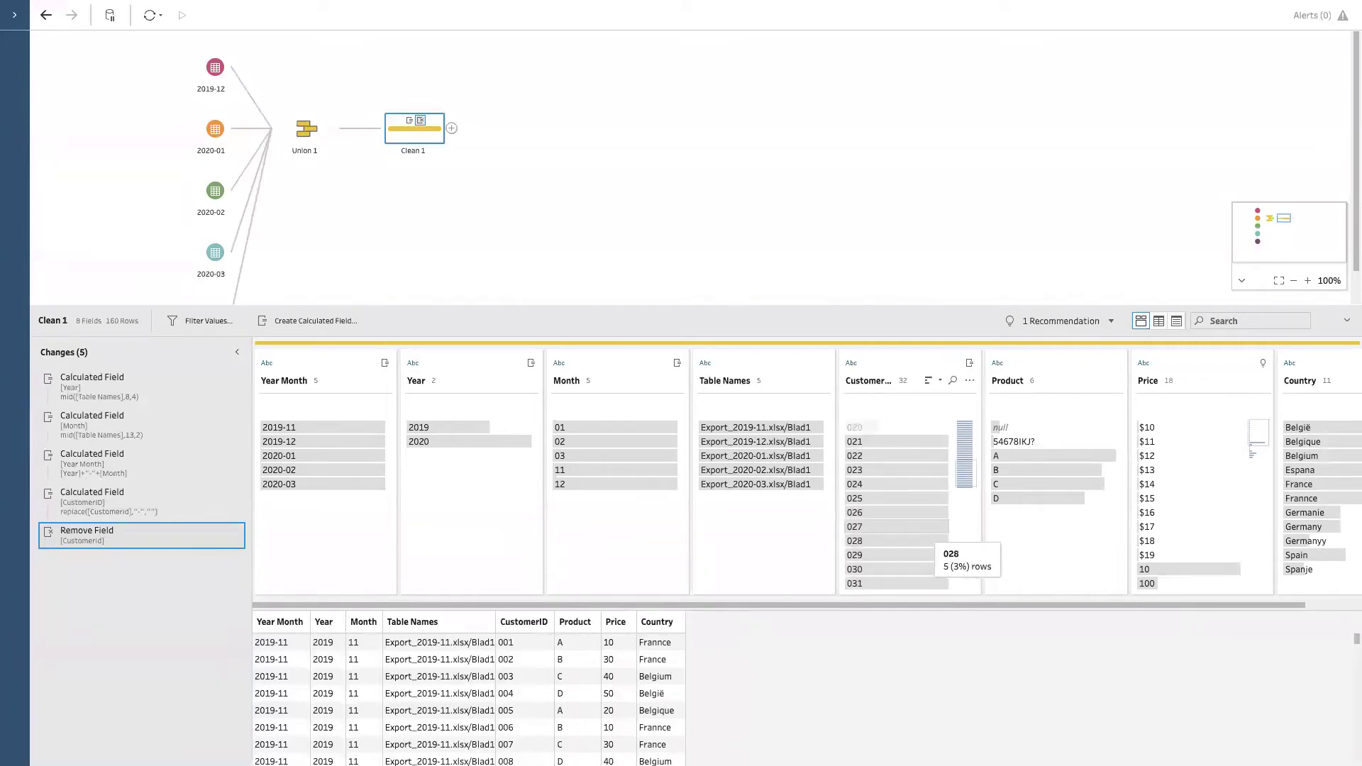
scroll(922, 526, up, 2)
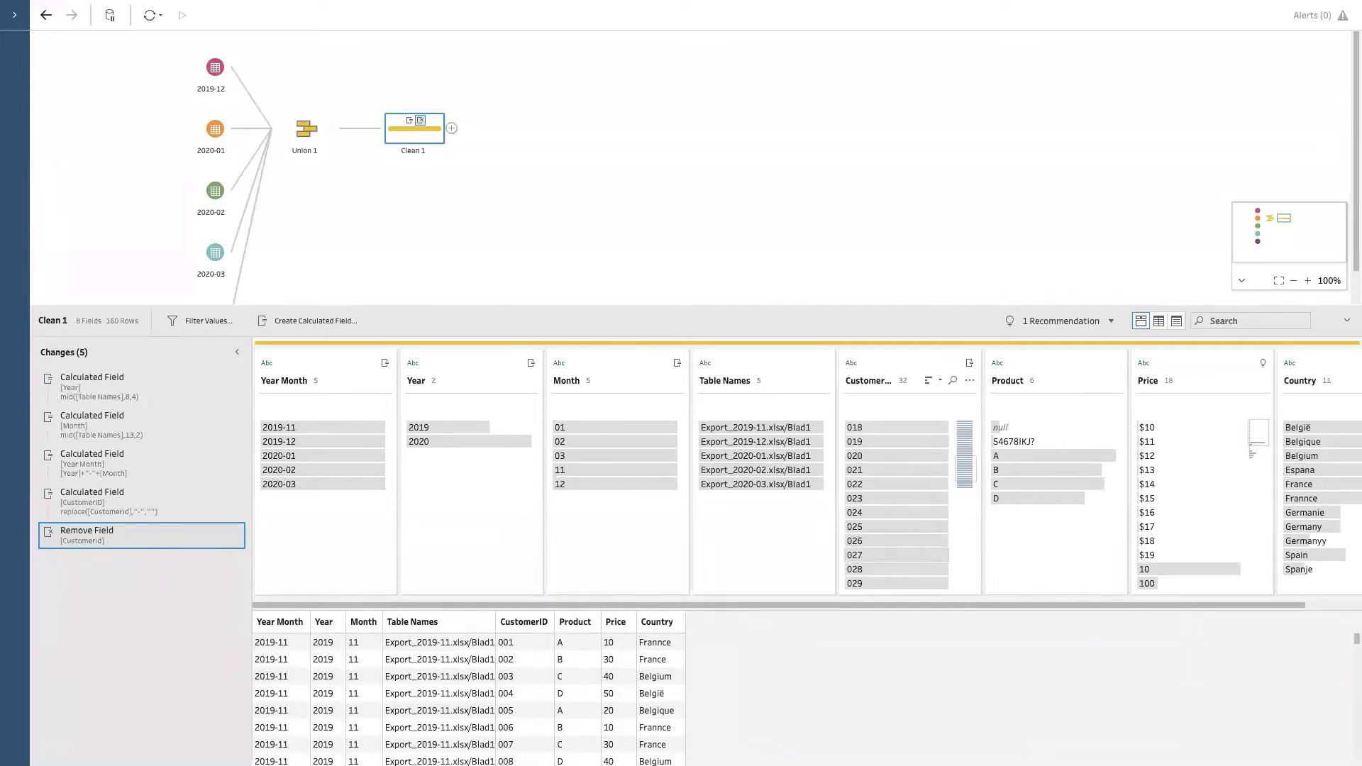
scroll(916, 560, up, 4)
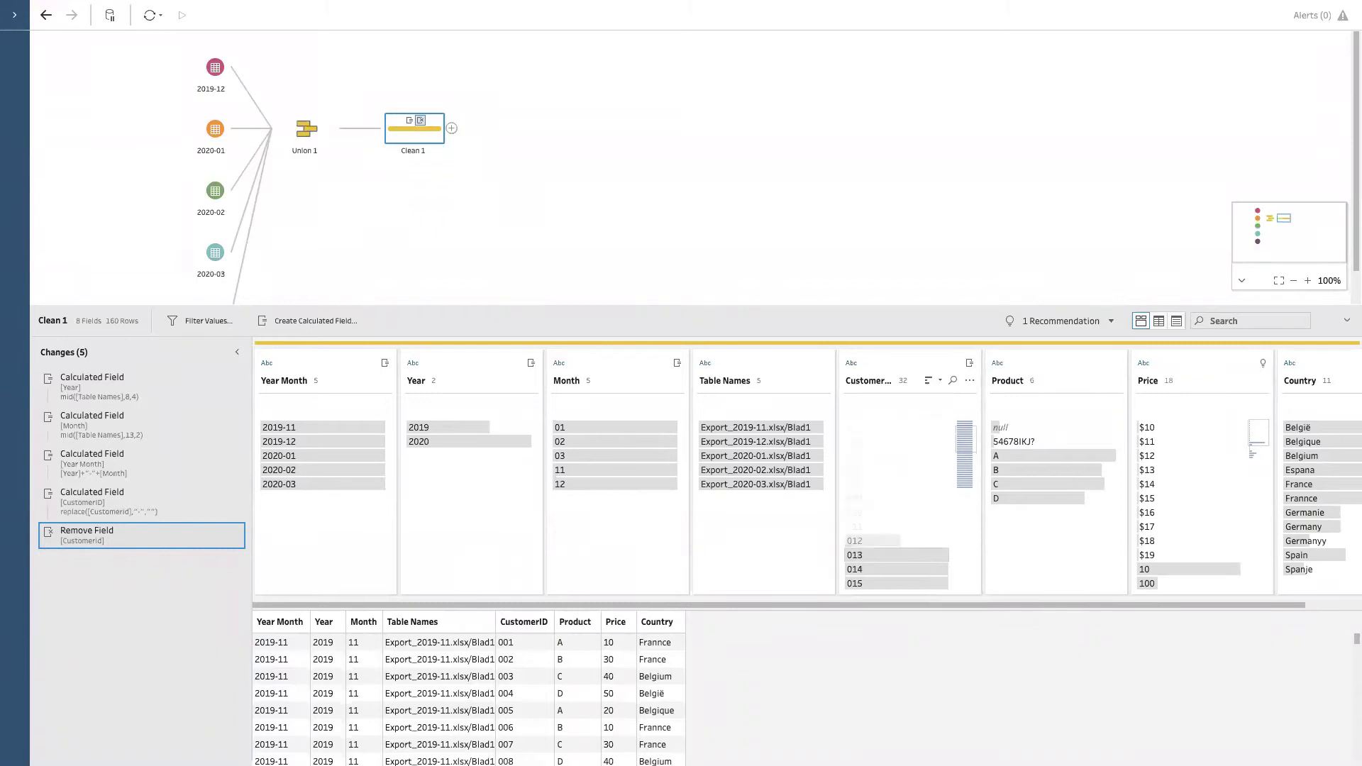
scroll(915, 560, down, 4)
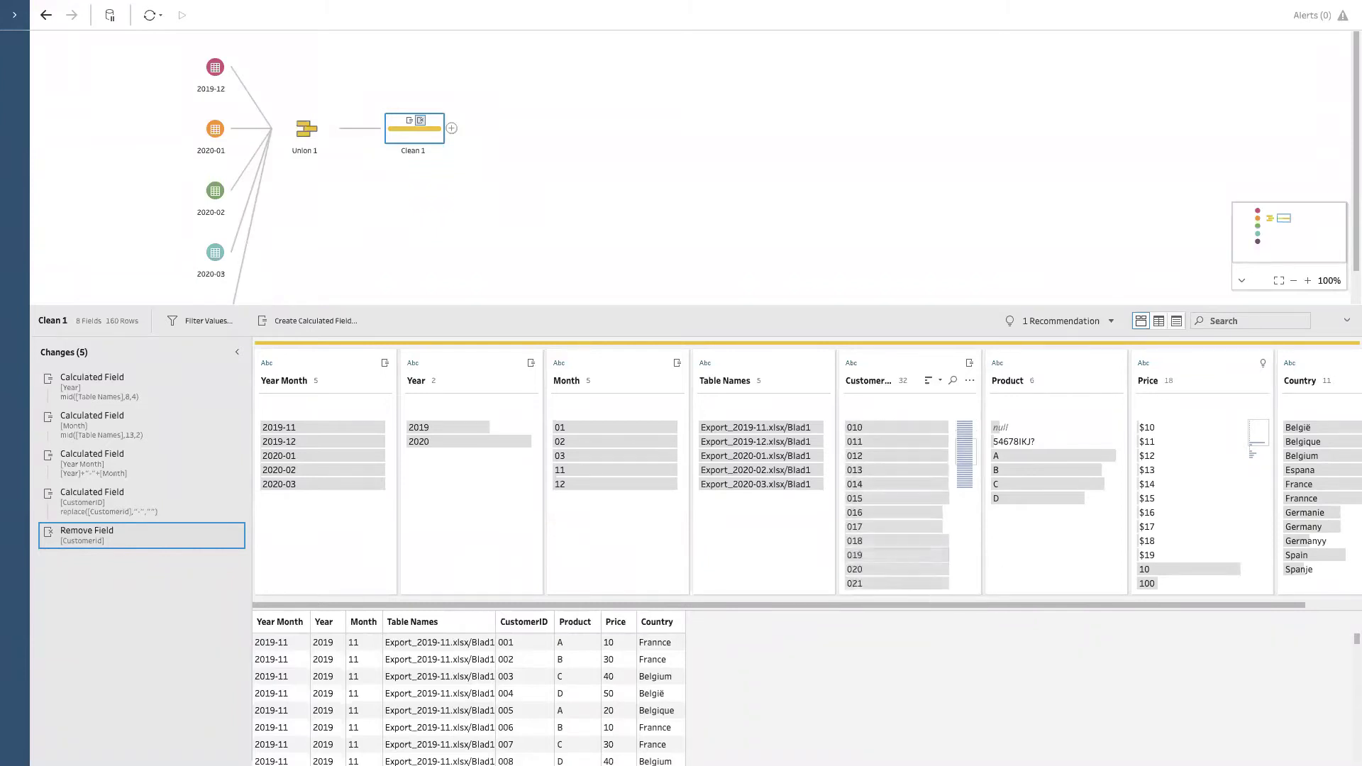
scroll(897, 505, down, 2)
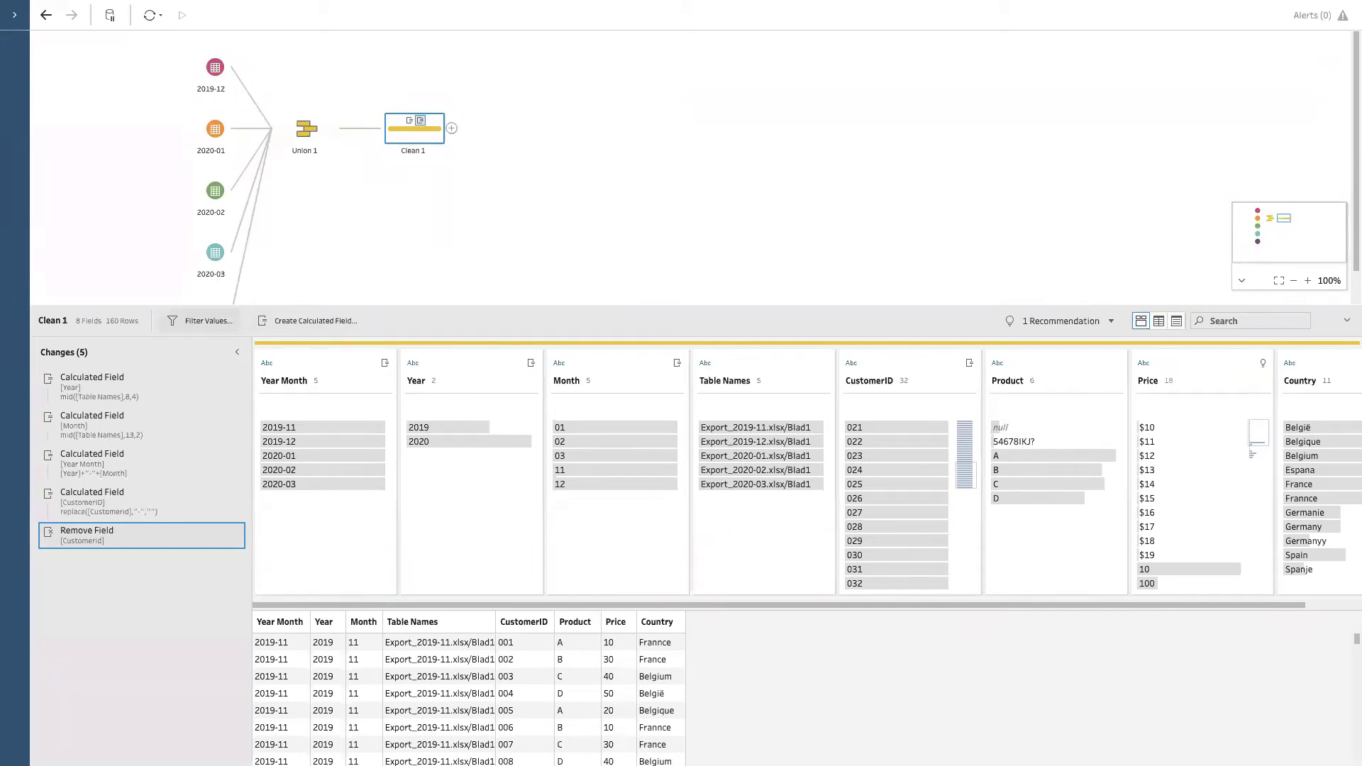
Exclude the rows with a null Product value.
click(1014, 428)
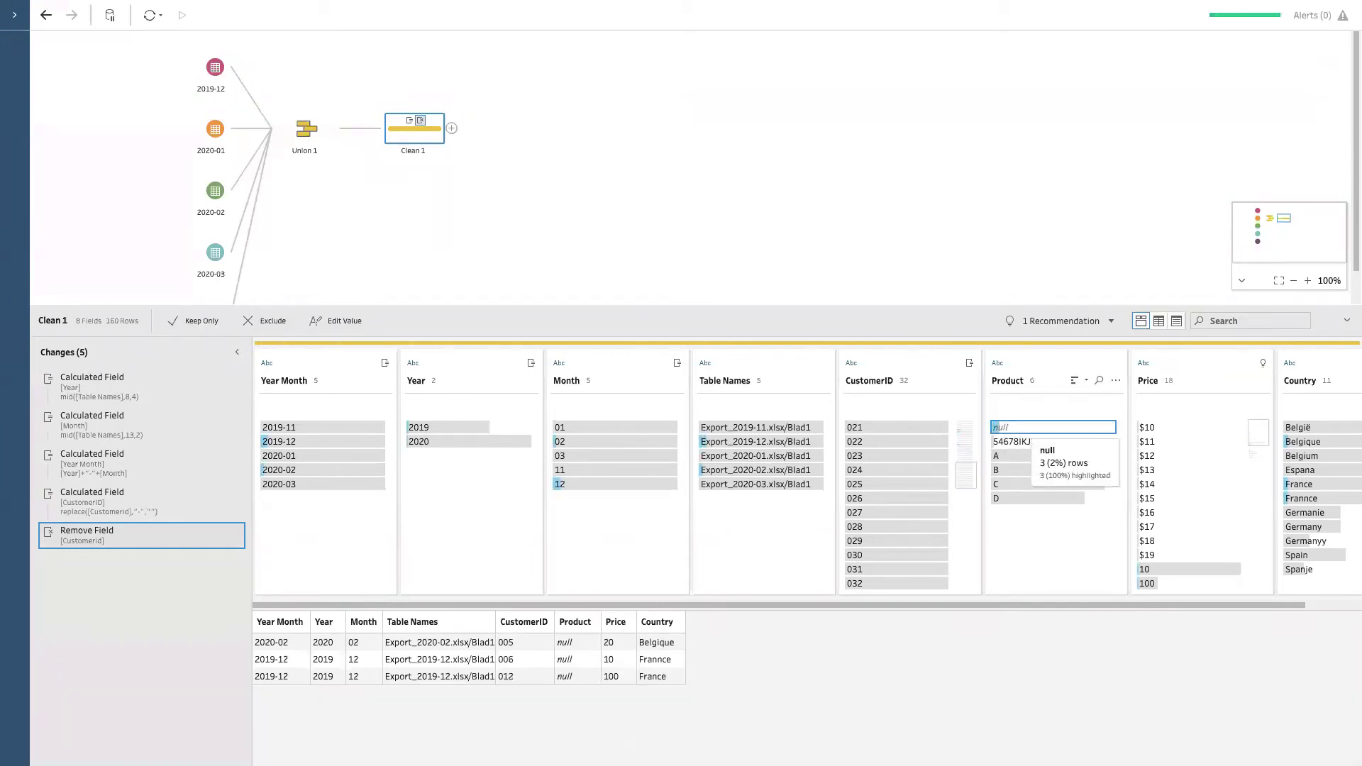
right_click(1016, 429)
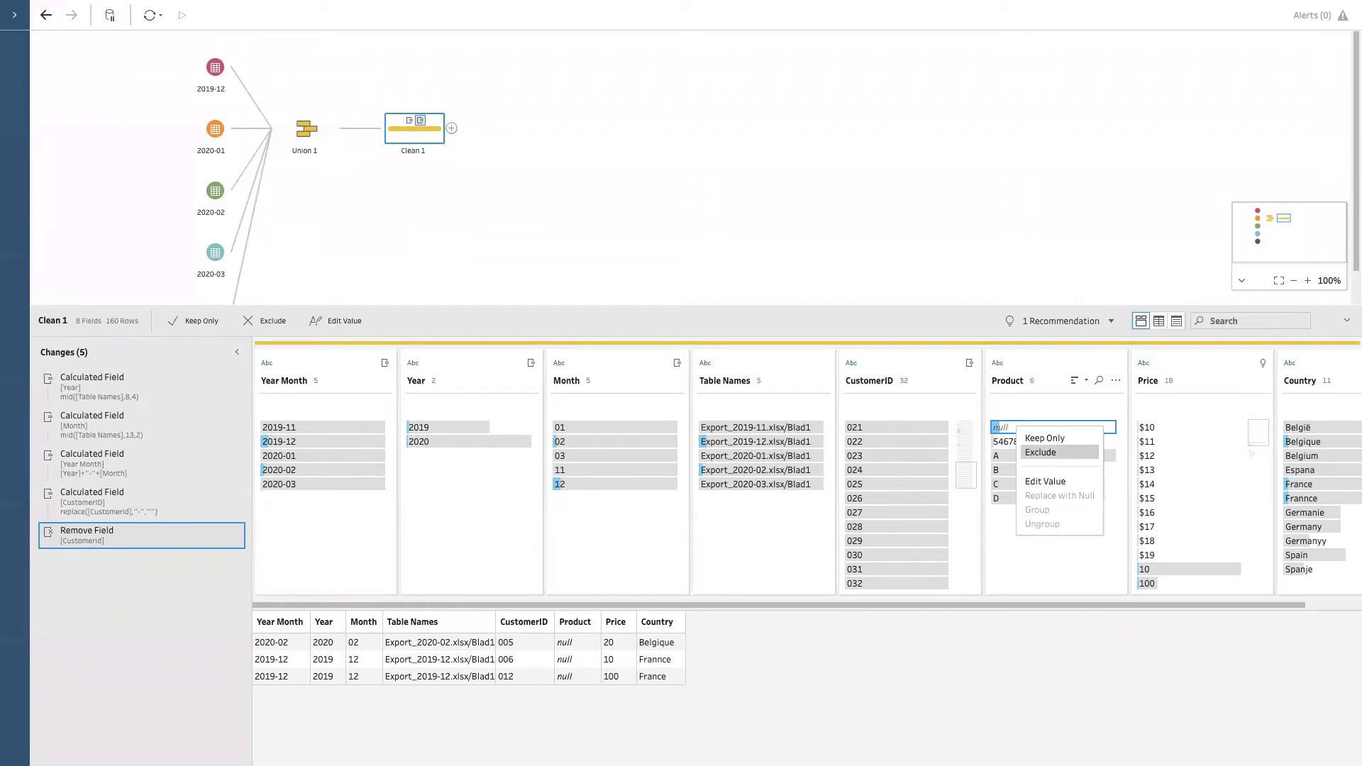
click(1059, 452)
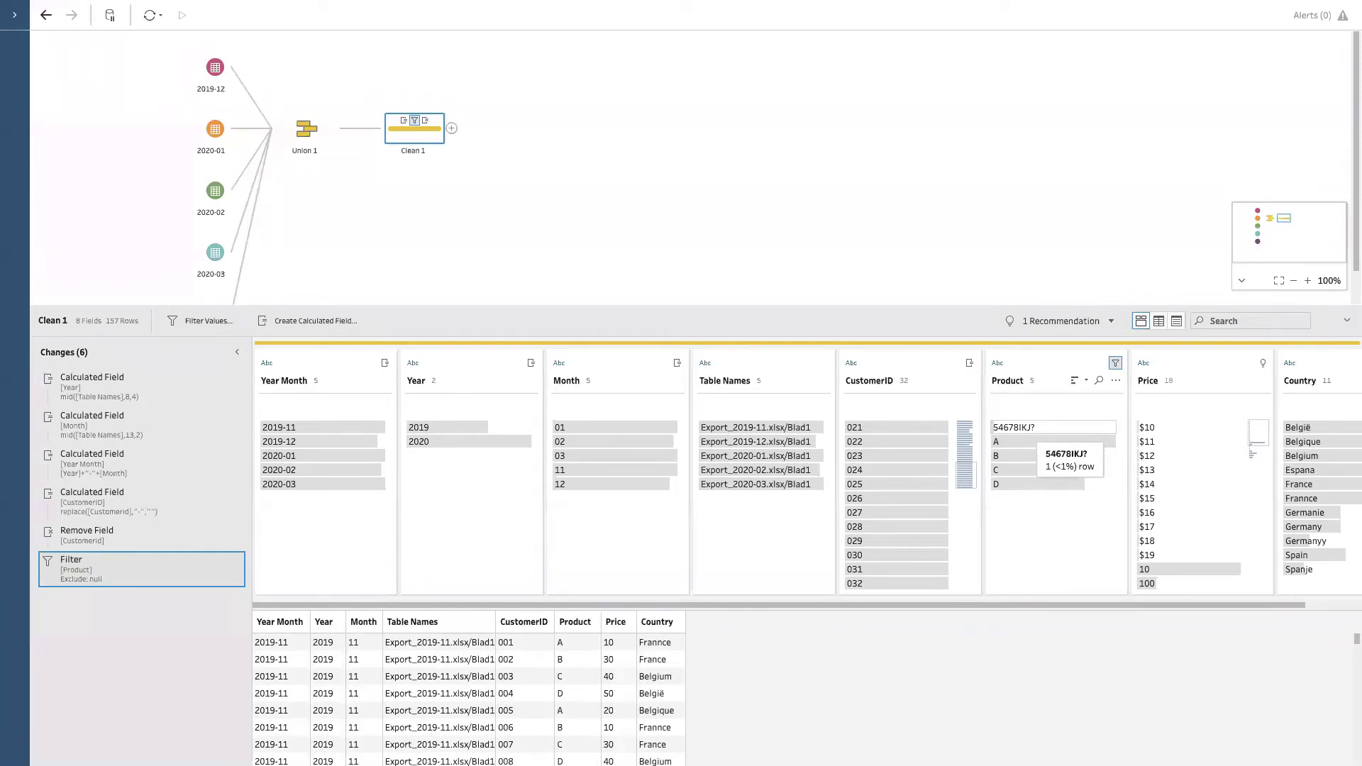
Replace the Product value 54678IKJ? with A and clear the selection.
right_click(1028, 430)
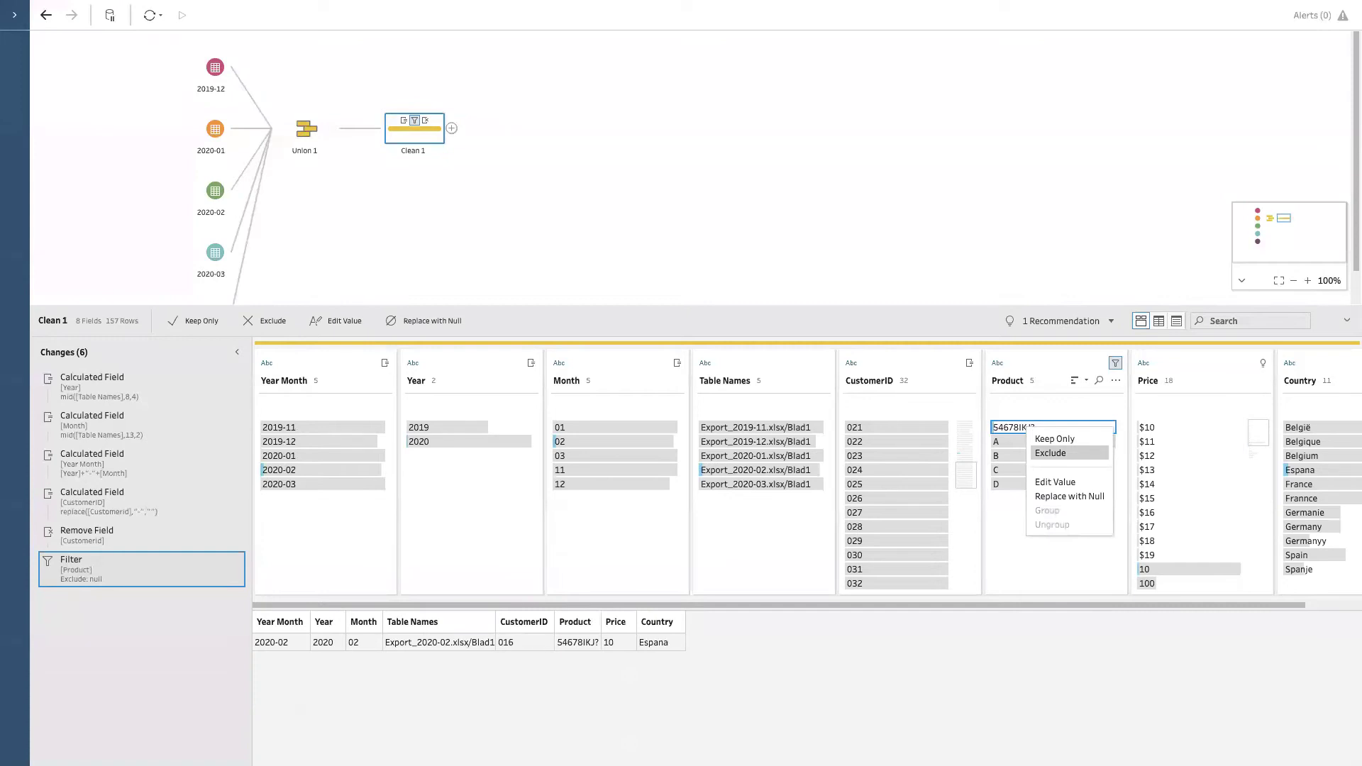
key(Escape)
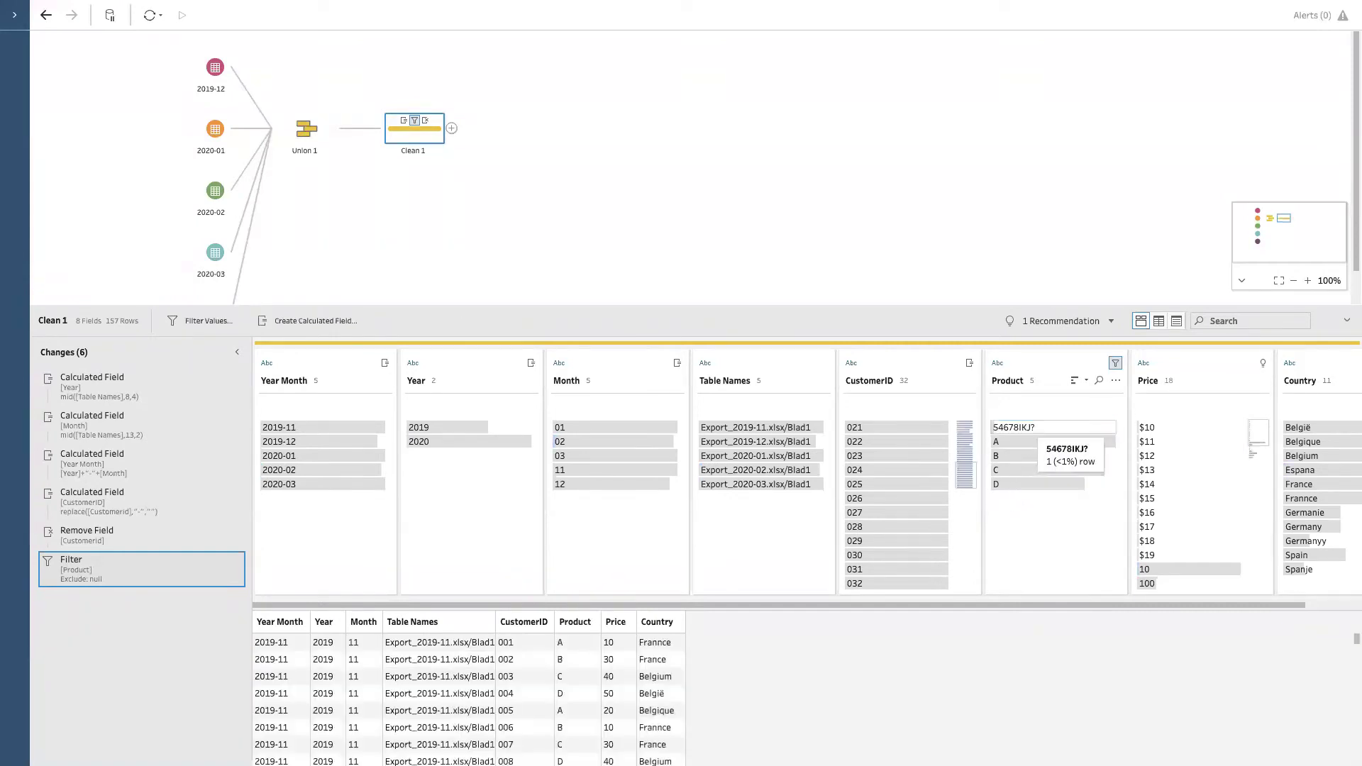
double_click(1021, 427)
text(A)
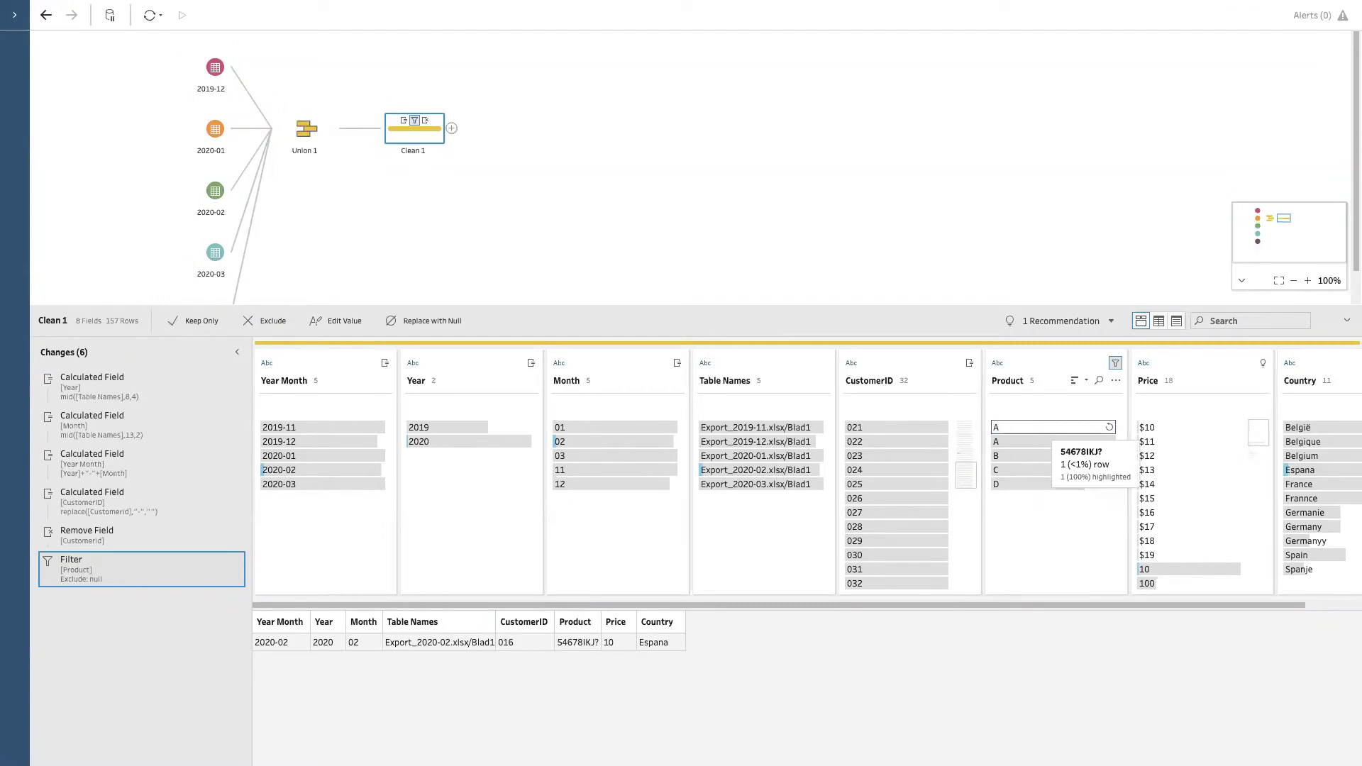
key(Return)
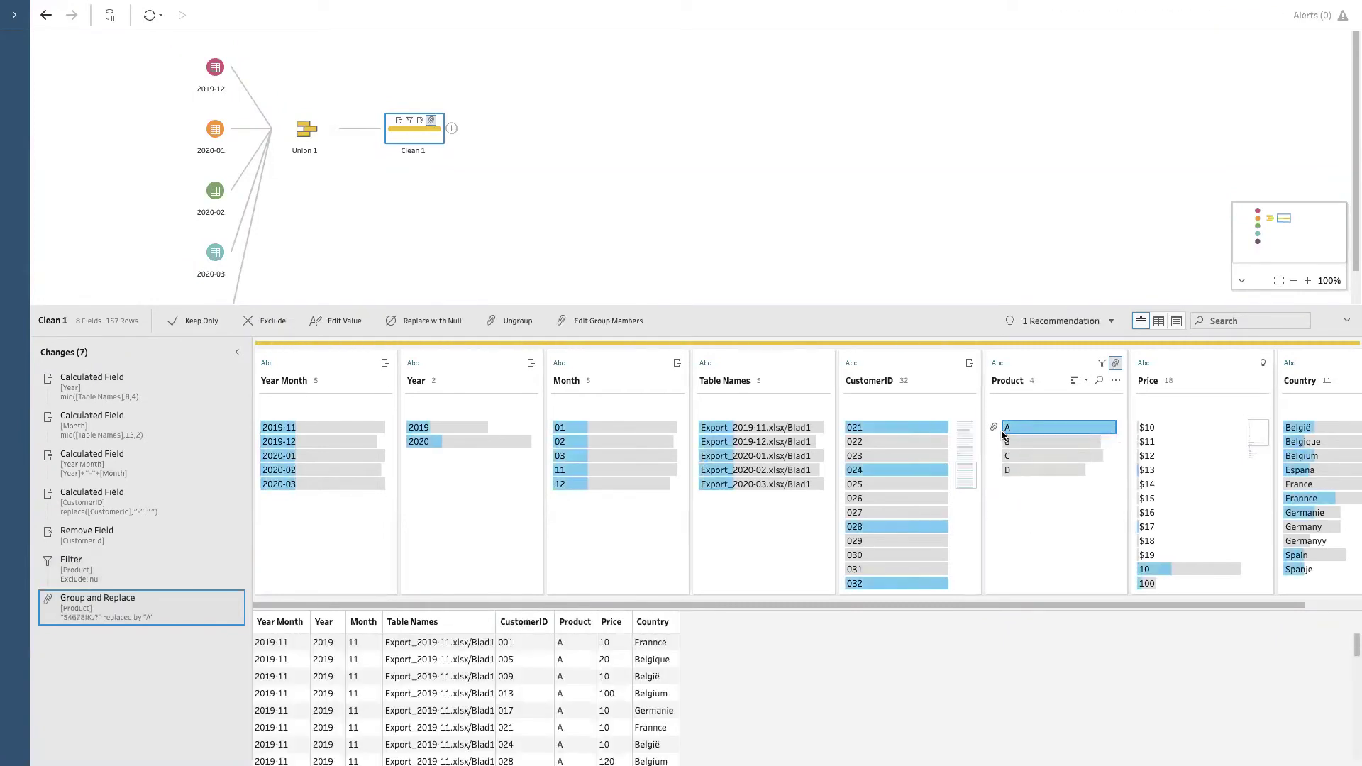
click(1036, 554)
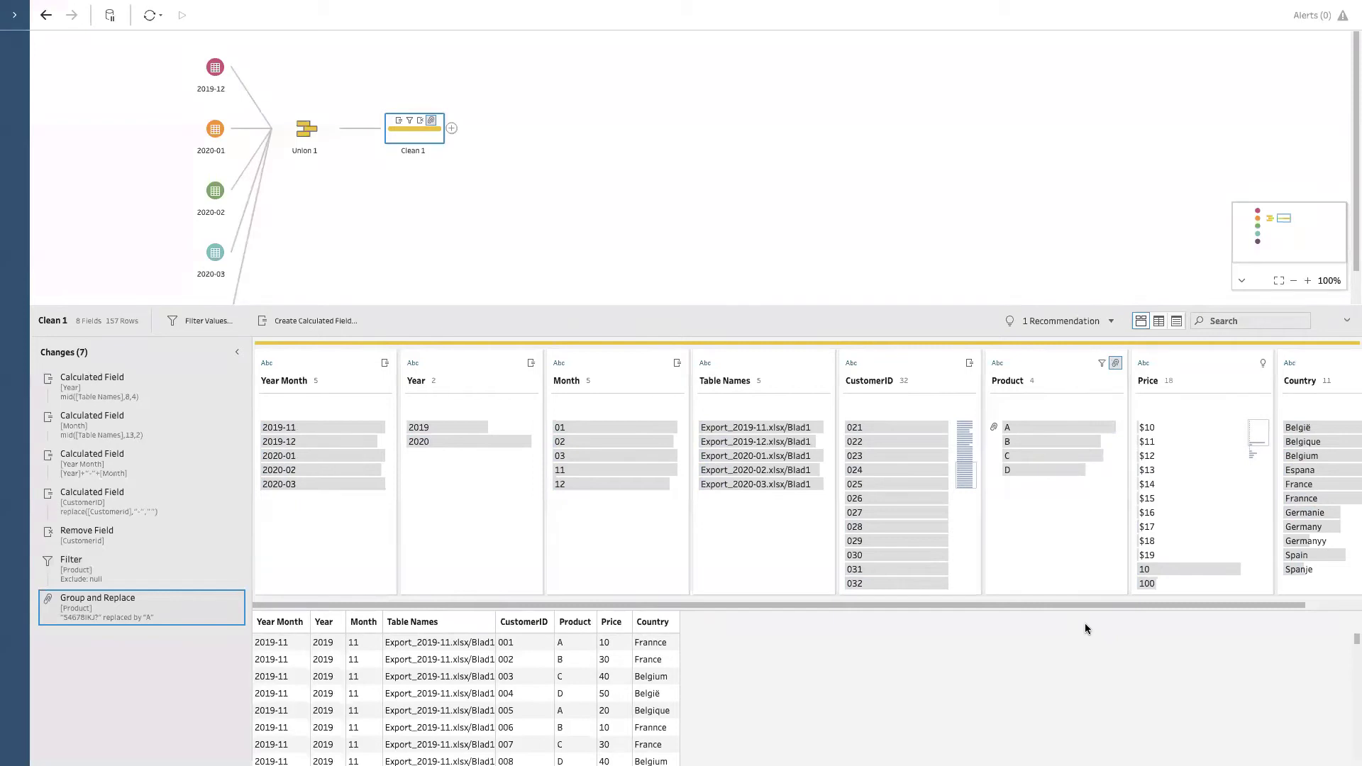
drag(1076, 603, 1182, 603)
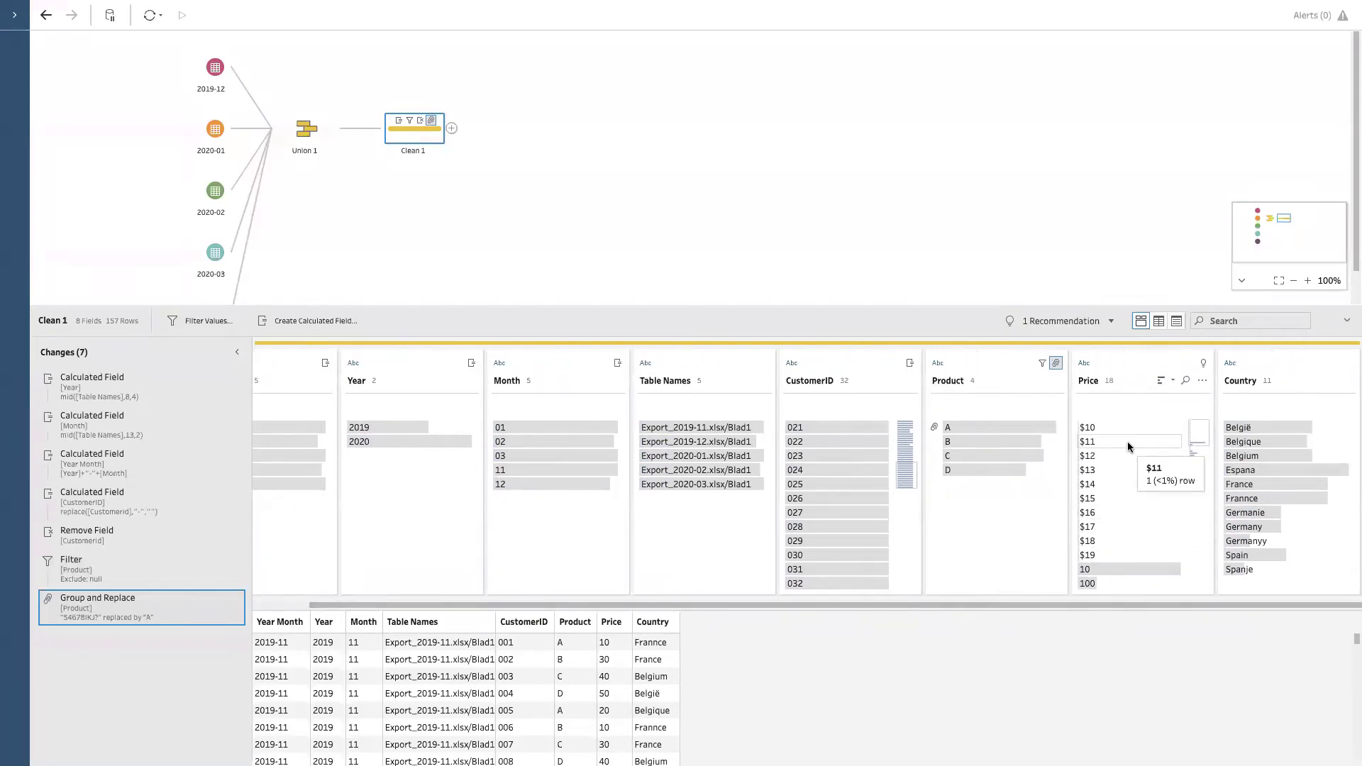
scroll(1149, 509, down, 2)
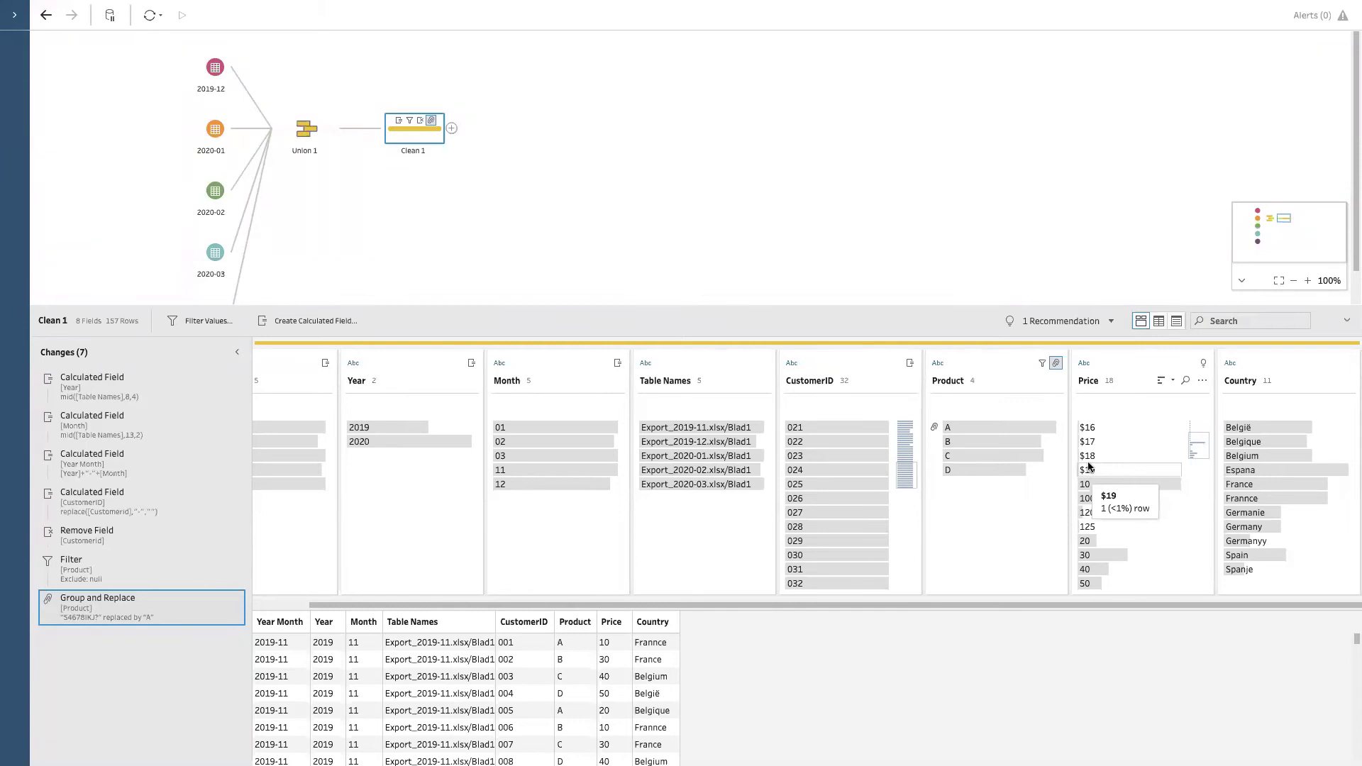
click(1172, 365)
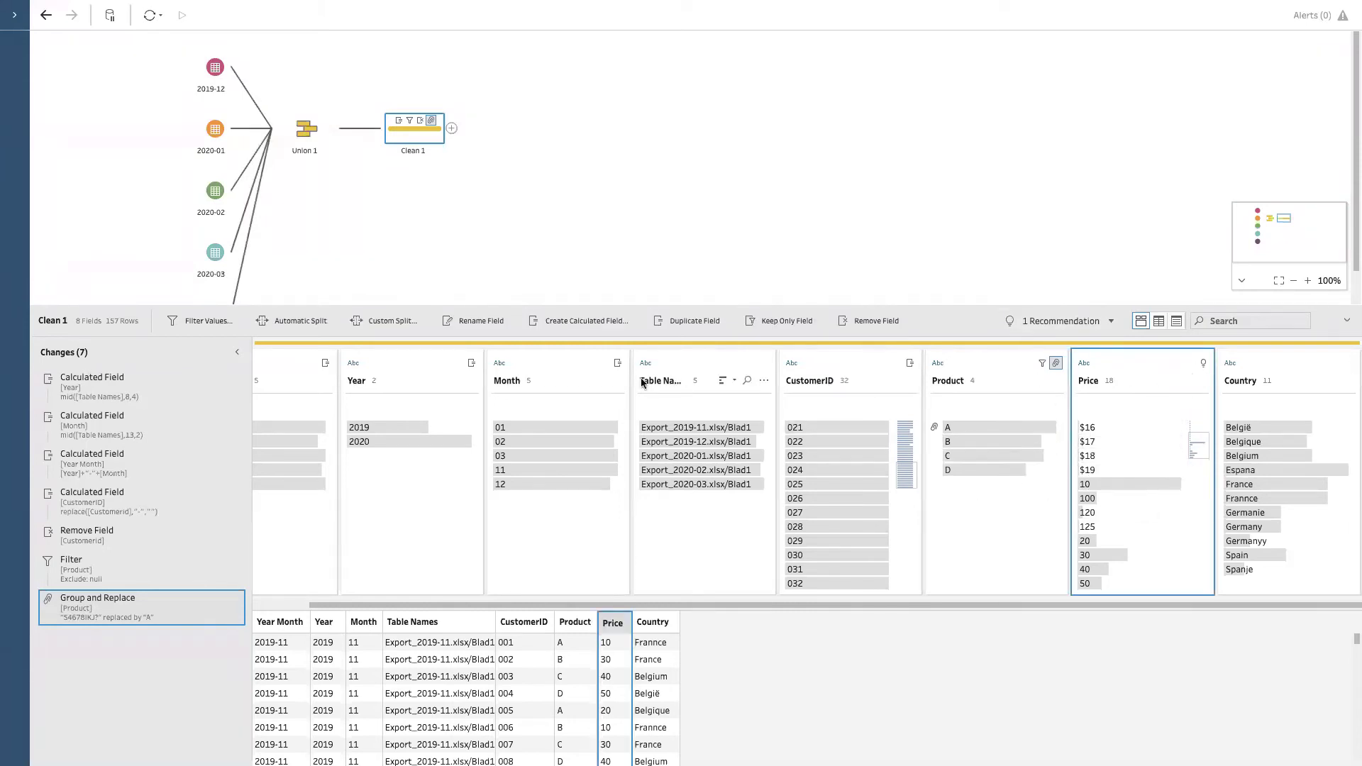
Write REPLACE([Price],"$","") as a new field named Price cleaned and apply it.
click(586, 321)
drag(647, 222, 599, 312)
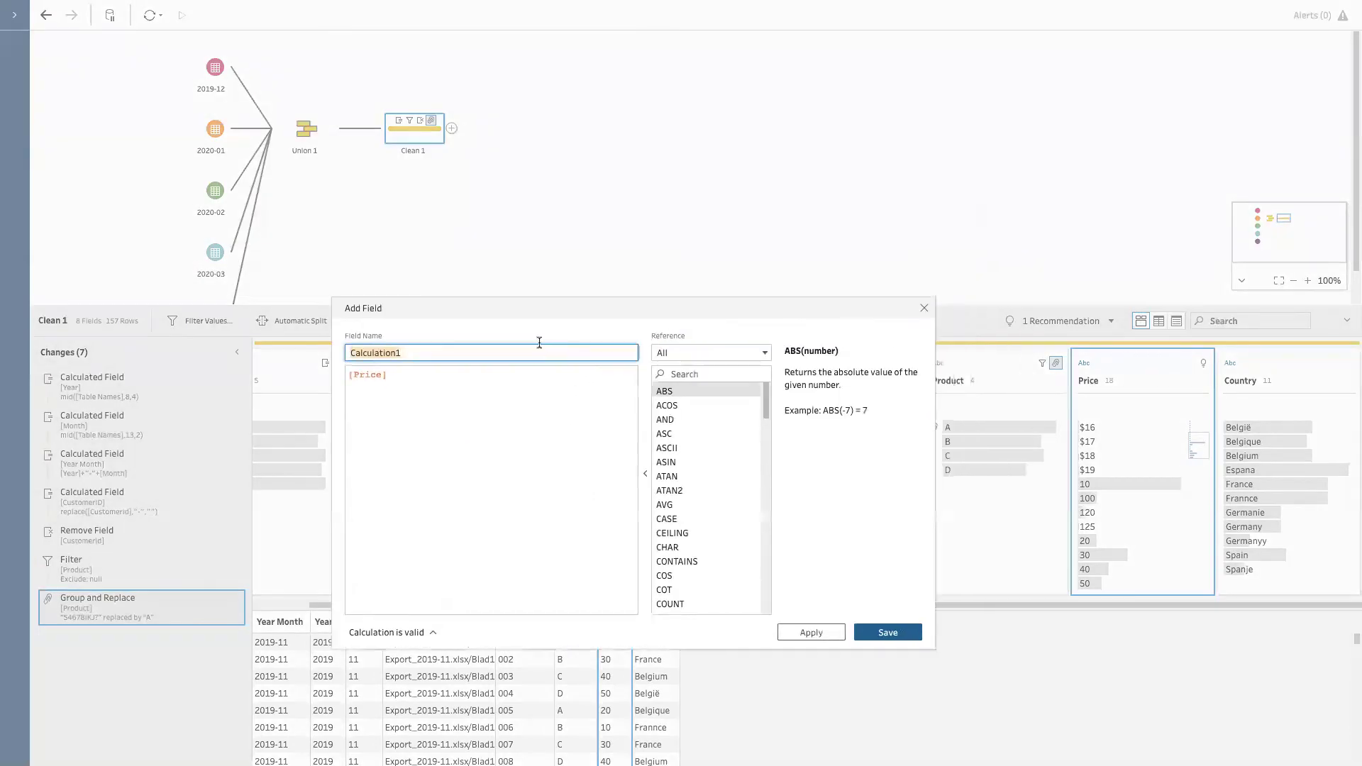
click(407, 395)
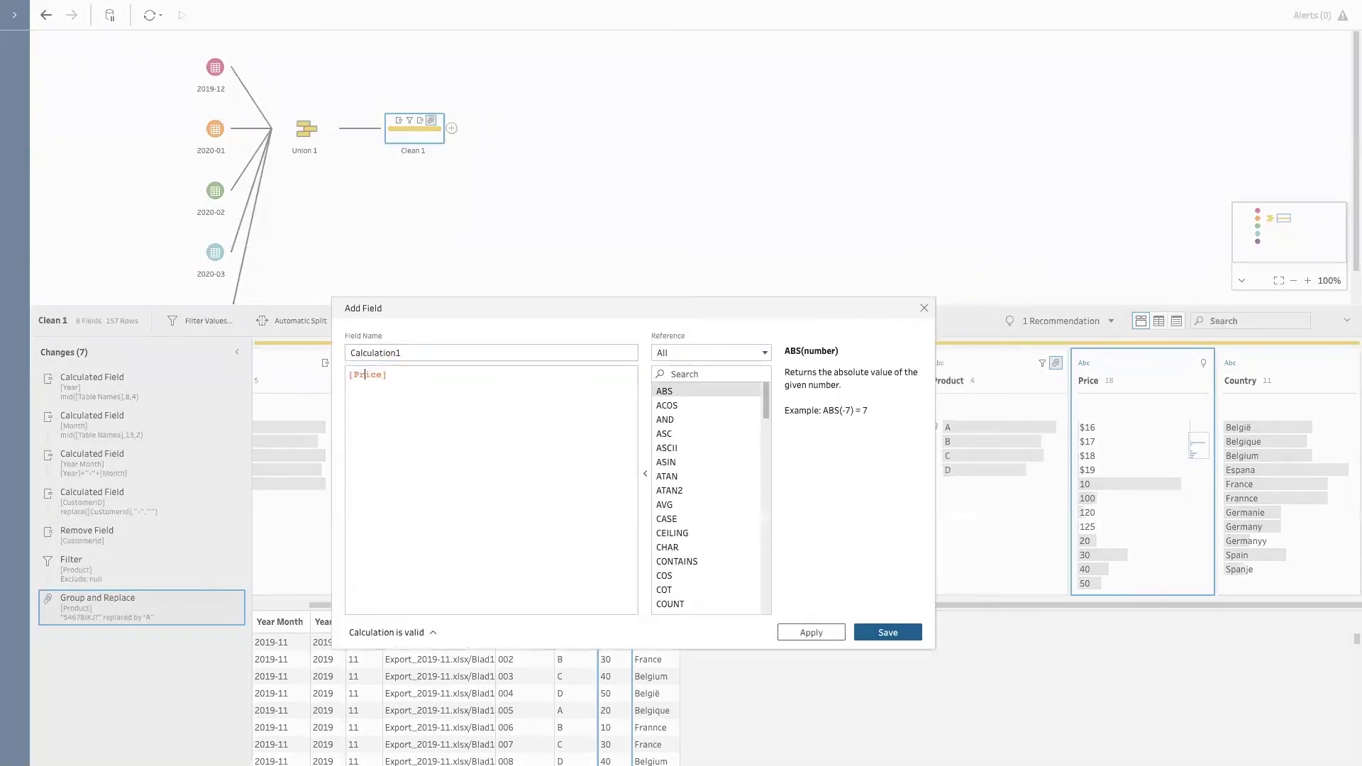
text(repla)
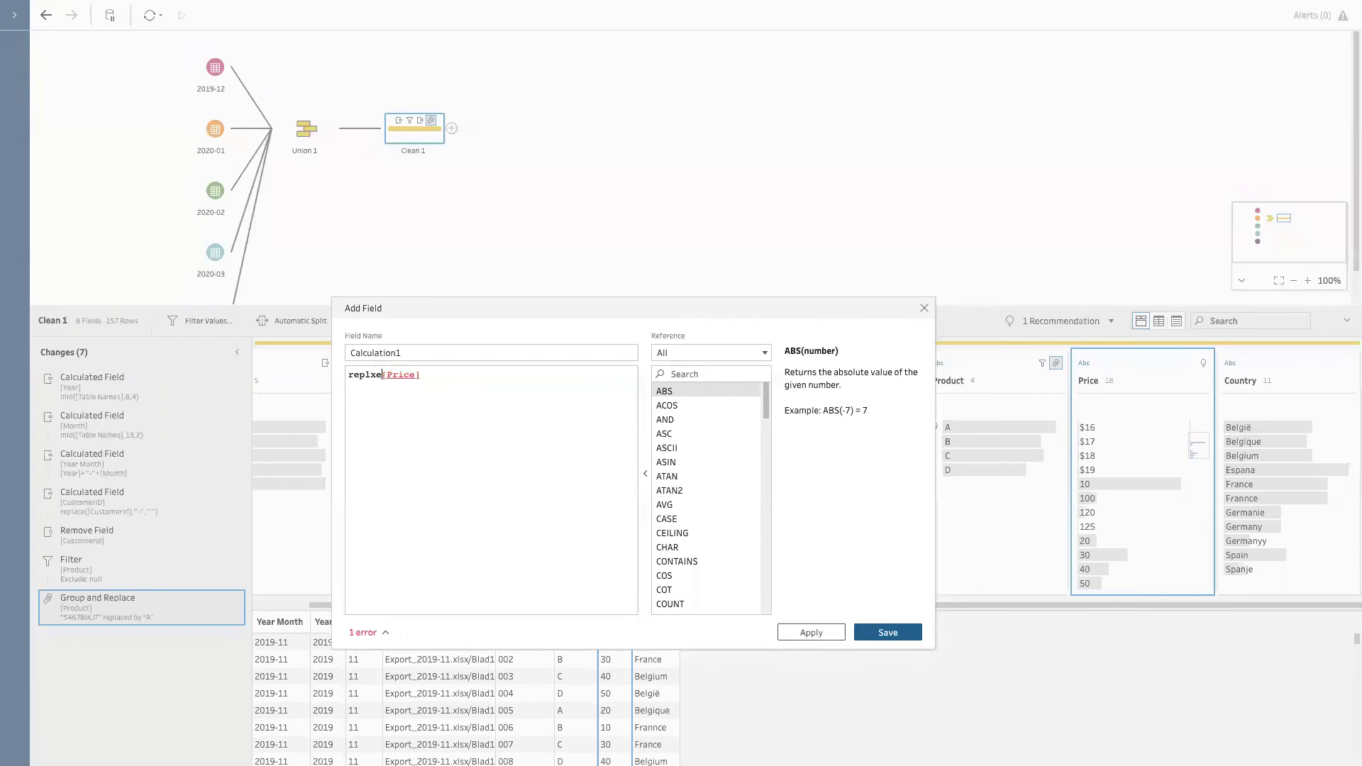
key(Return)
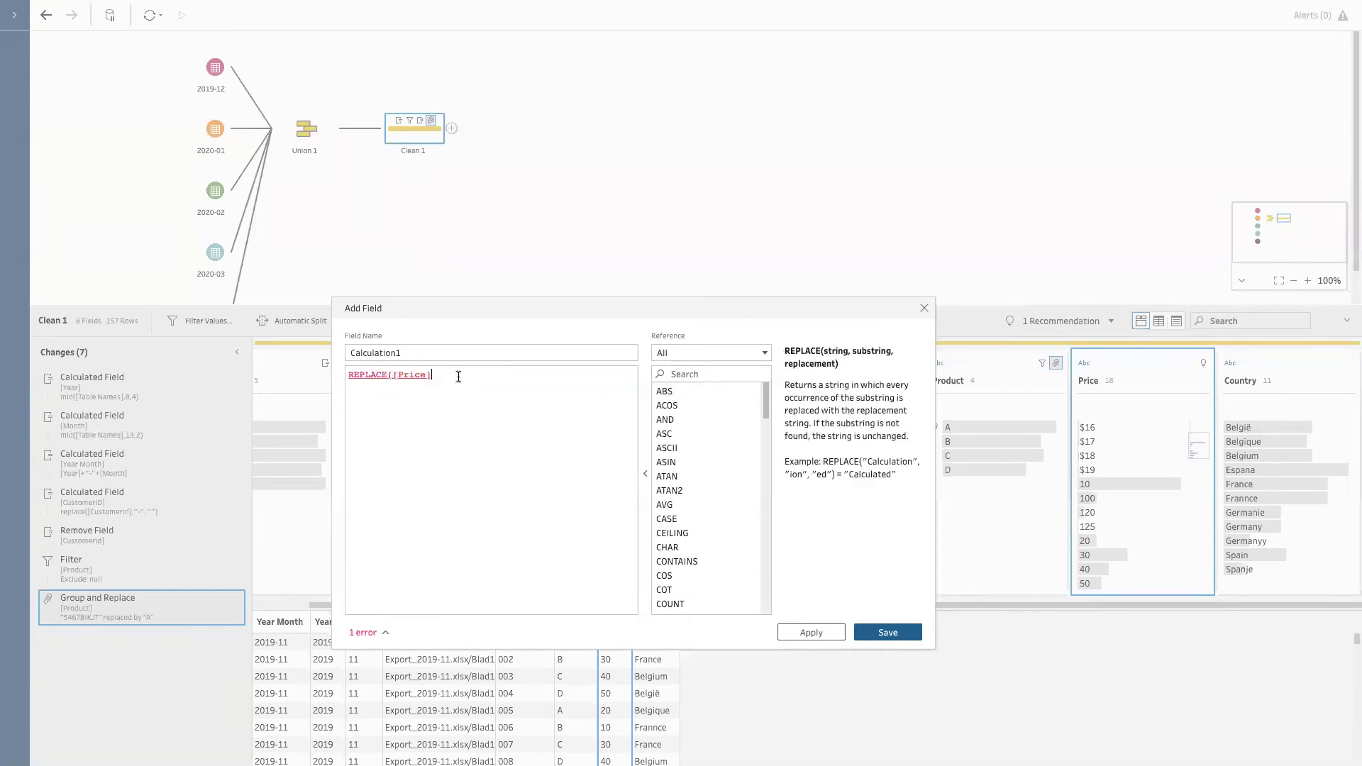
text(,"$","")
click(348, 353)
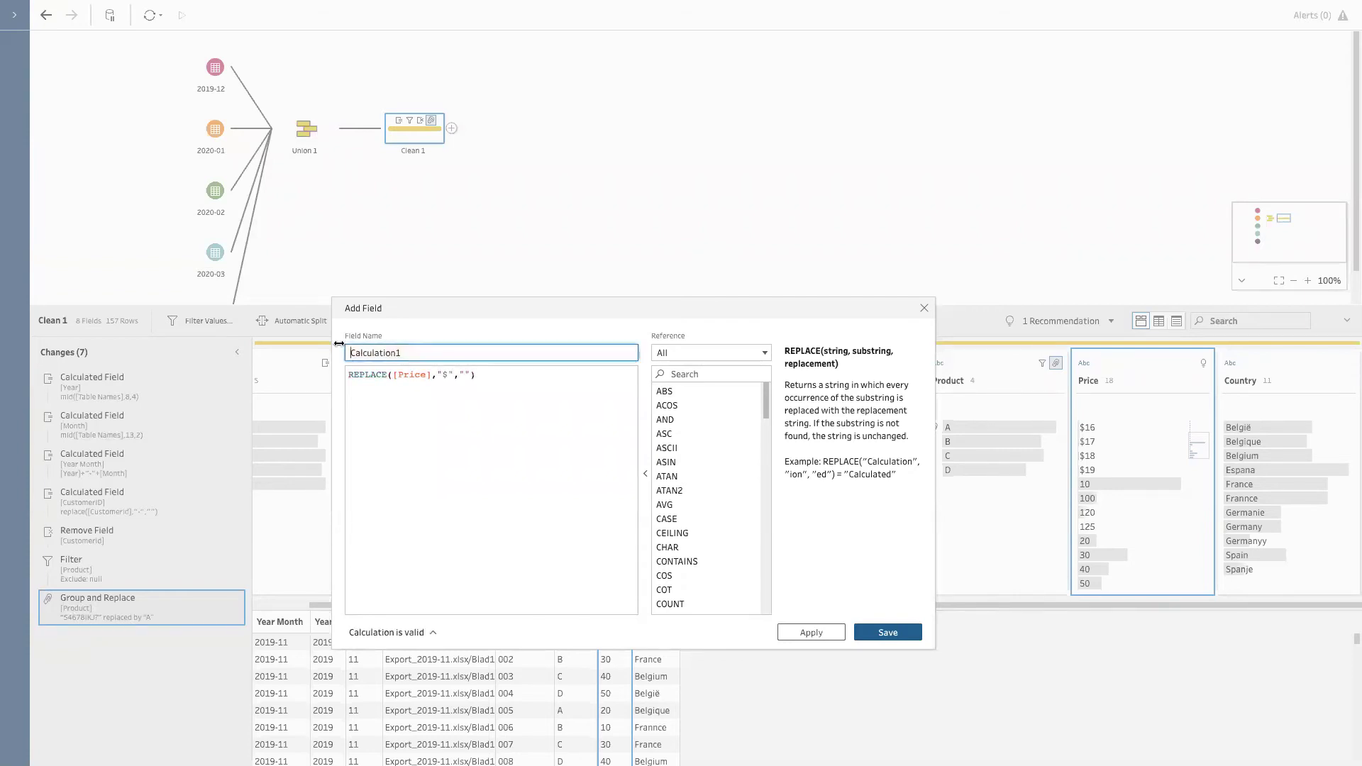
drag(402, 354, 292, 355)
text(Price cleaned)
click(826, 634)
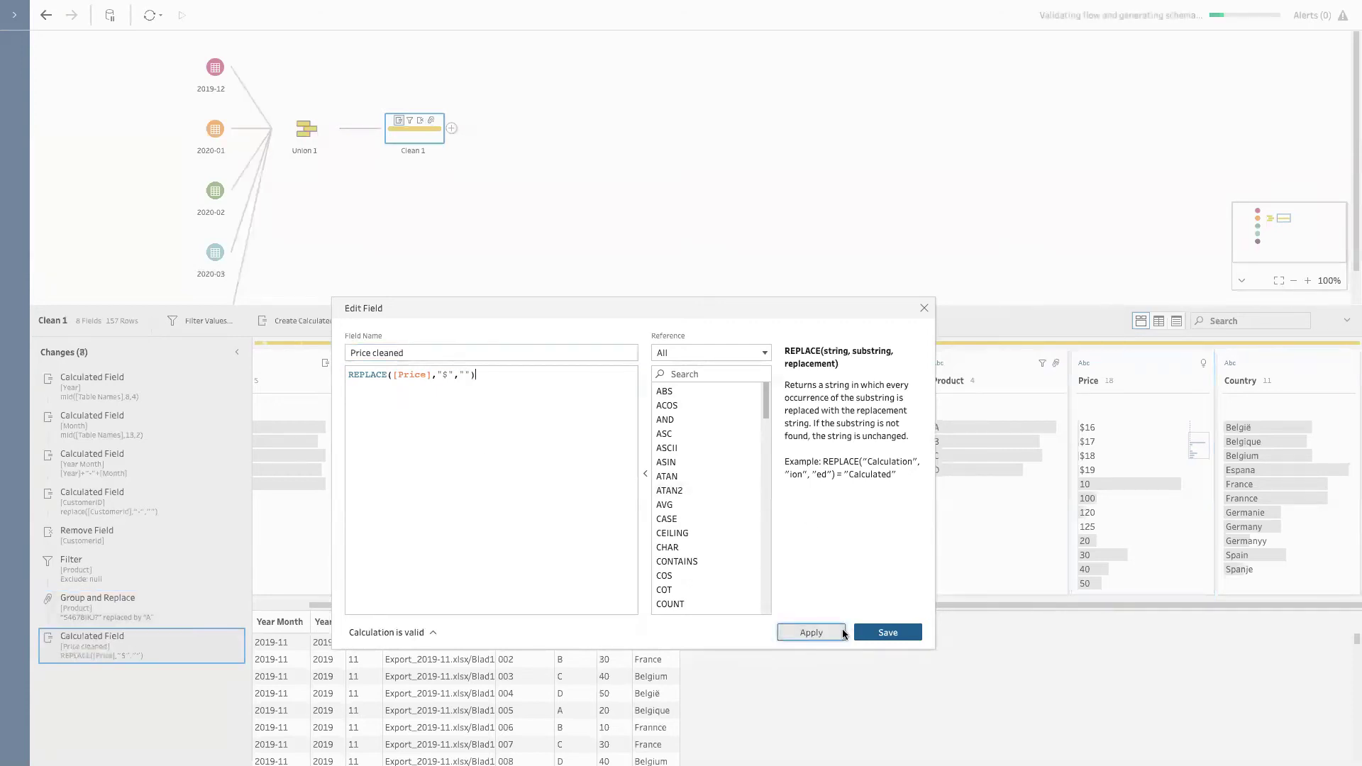
Save the Price cleaned calculation and place the field right after Price.
click(888, 632)
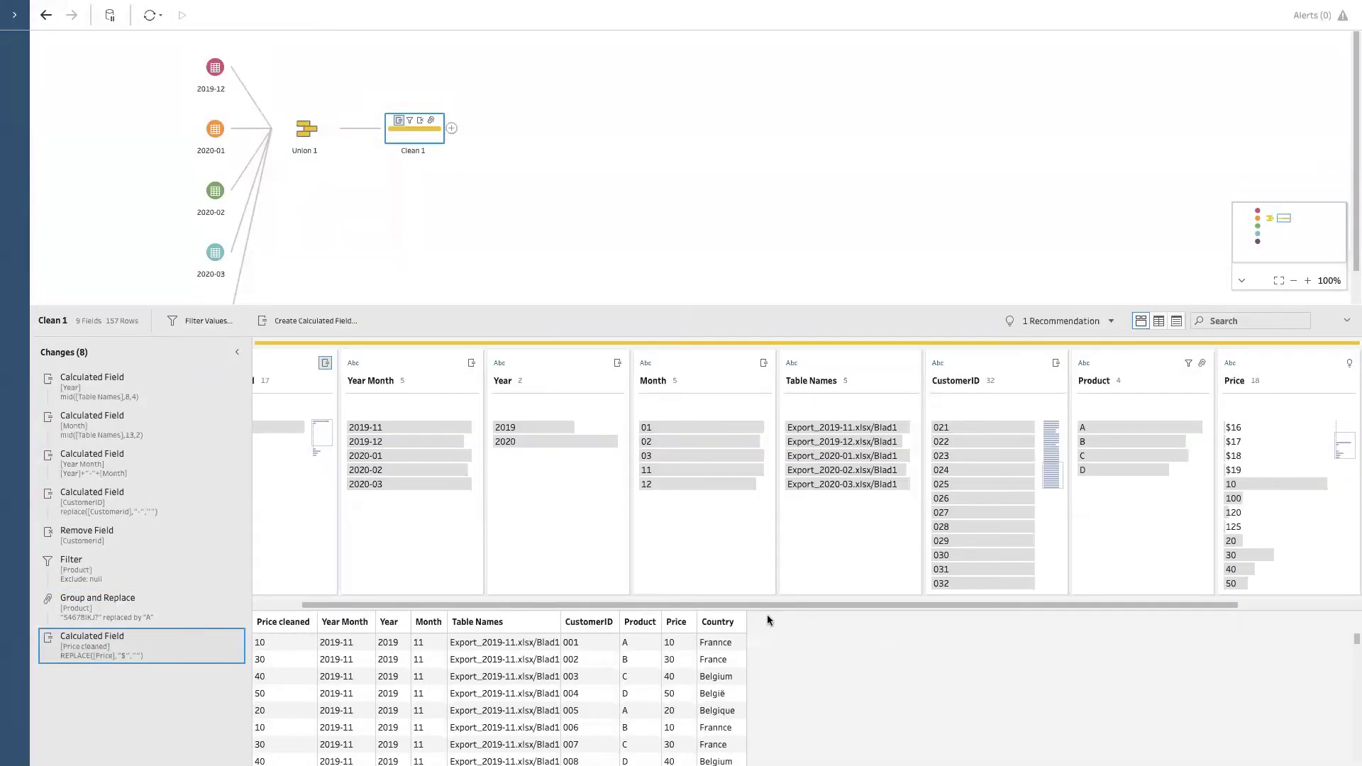
drag(618, 603, 462, 581)
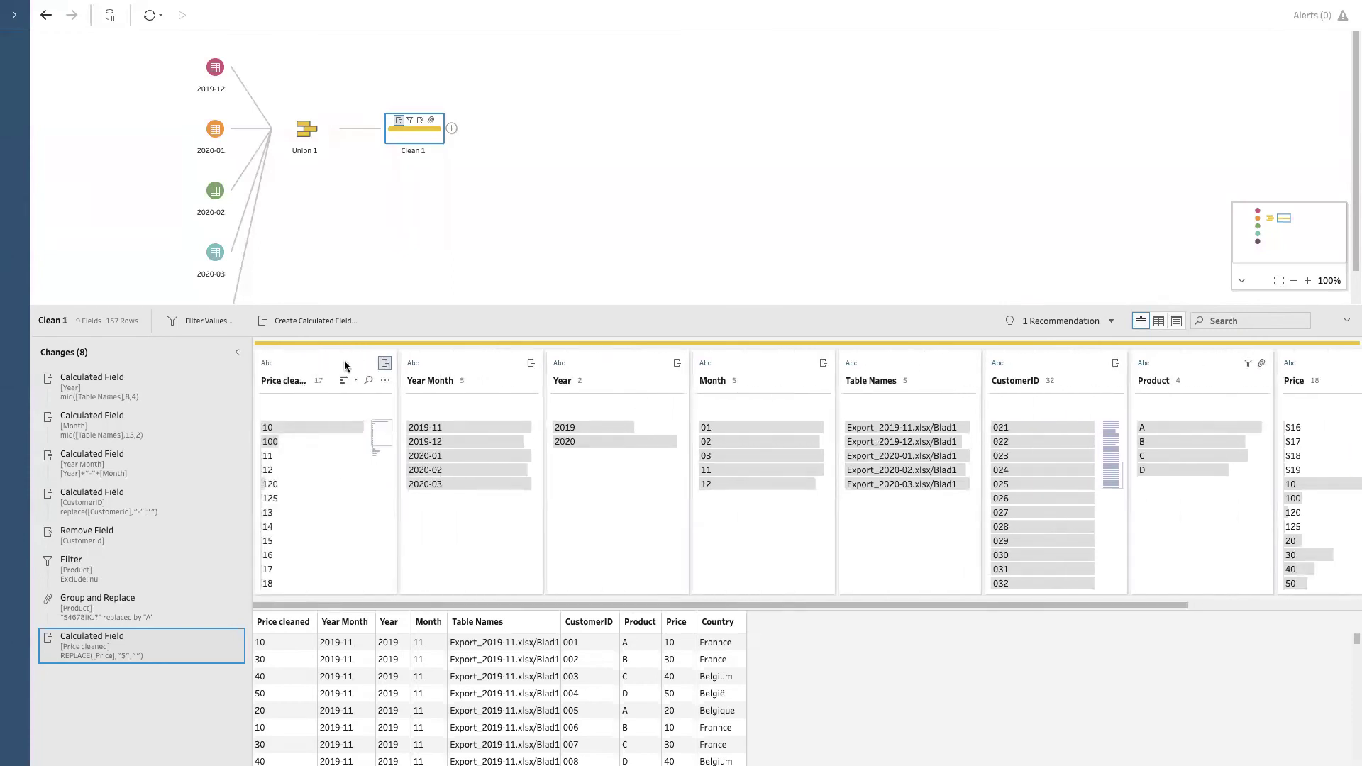
drag(344, 368, 1179, 395)
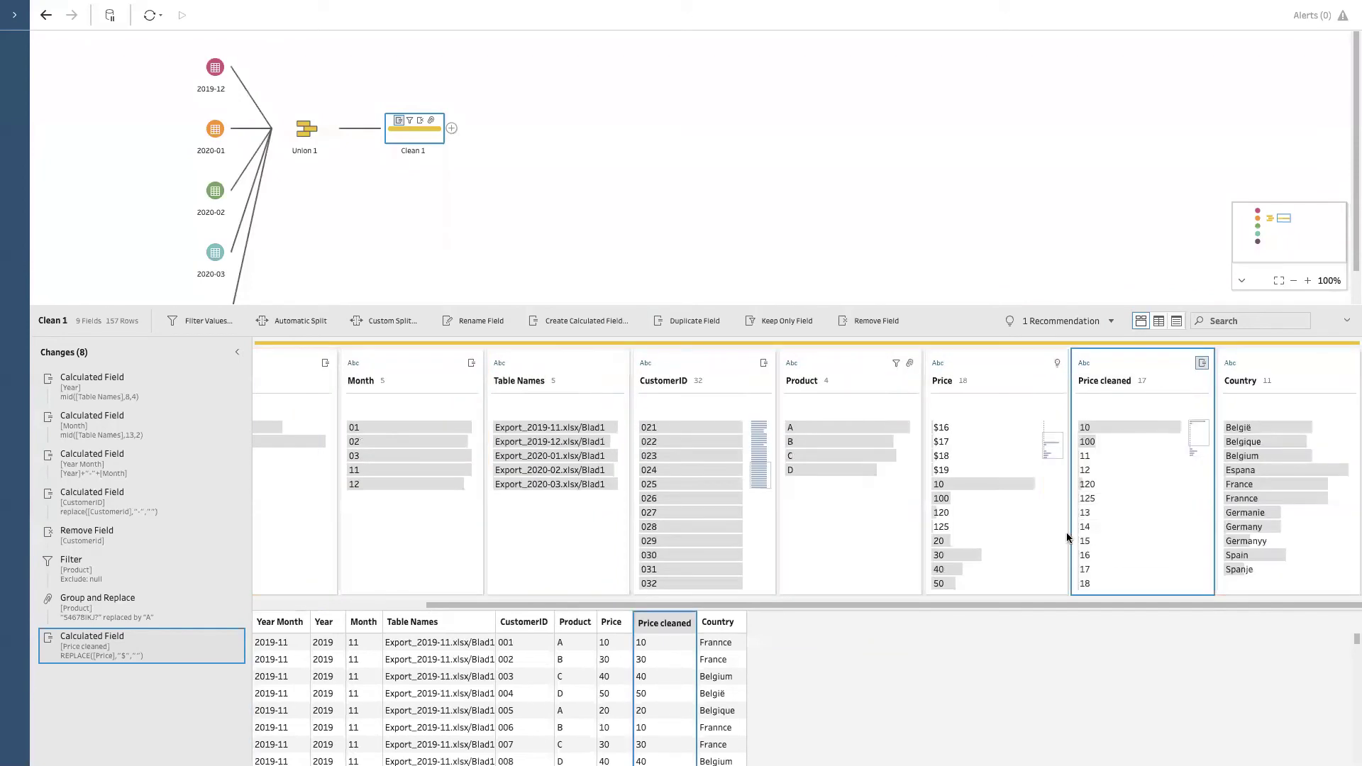
Compare Price and Price cleaned by filtering on the $16, 10 and $19 values, then clear.
click(972, 428)
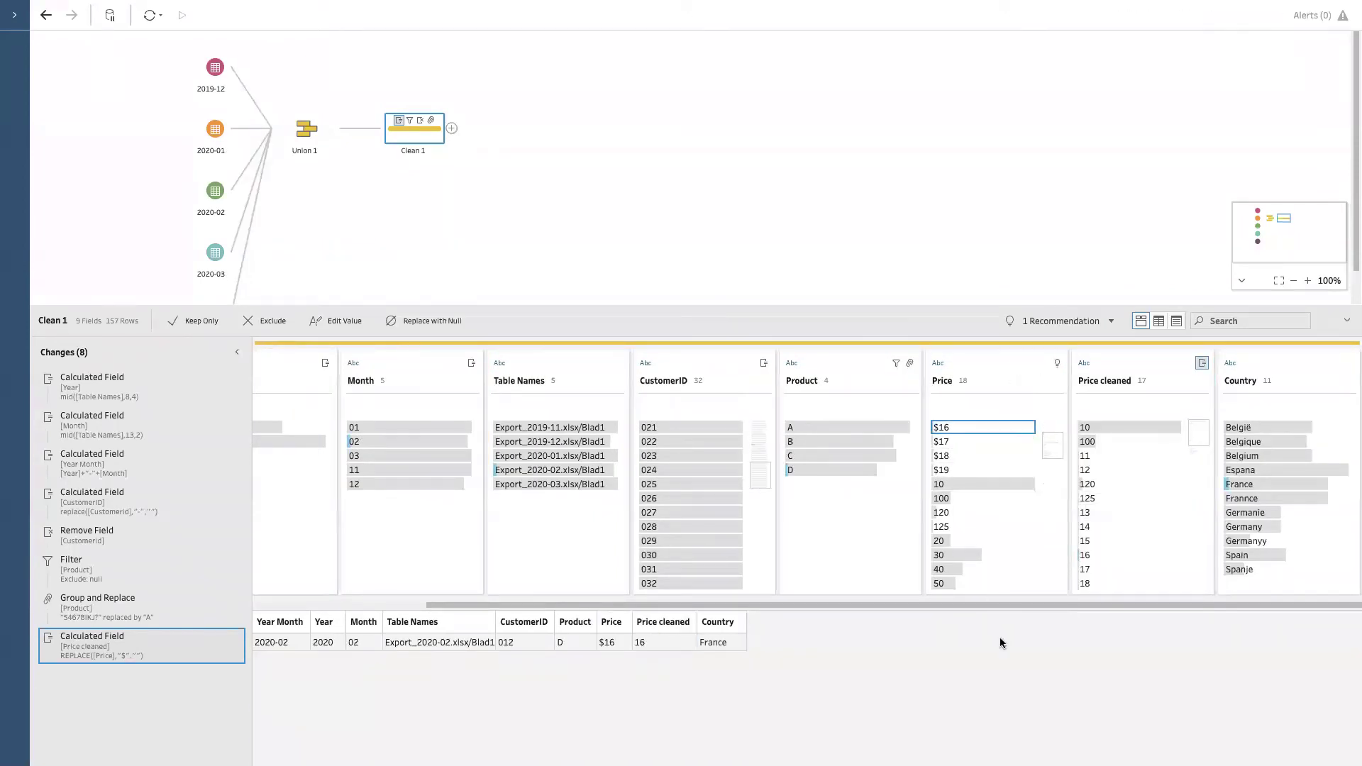
click(952, 482)
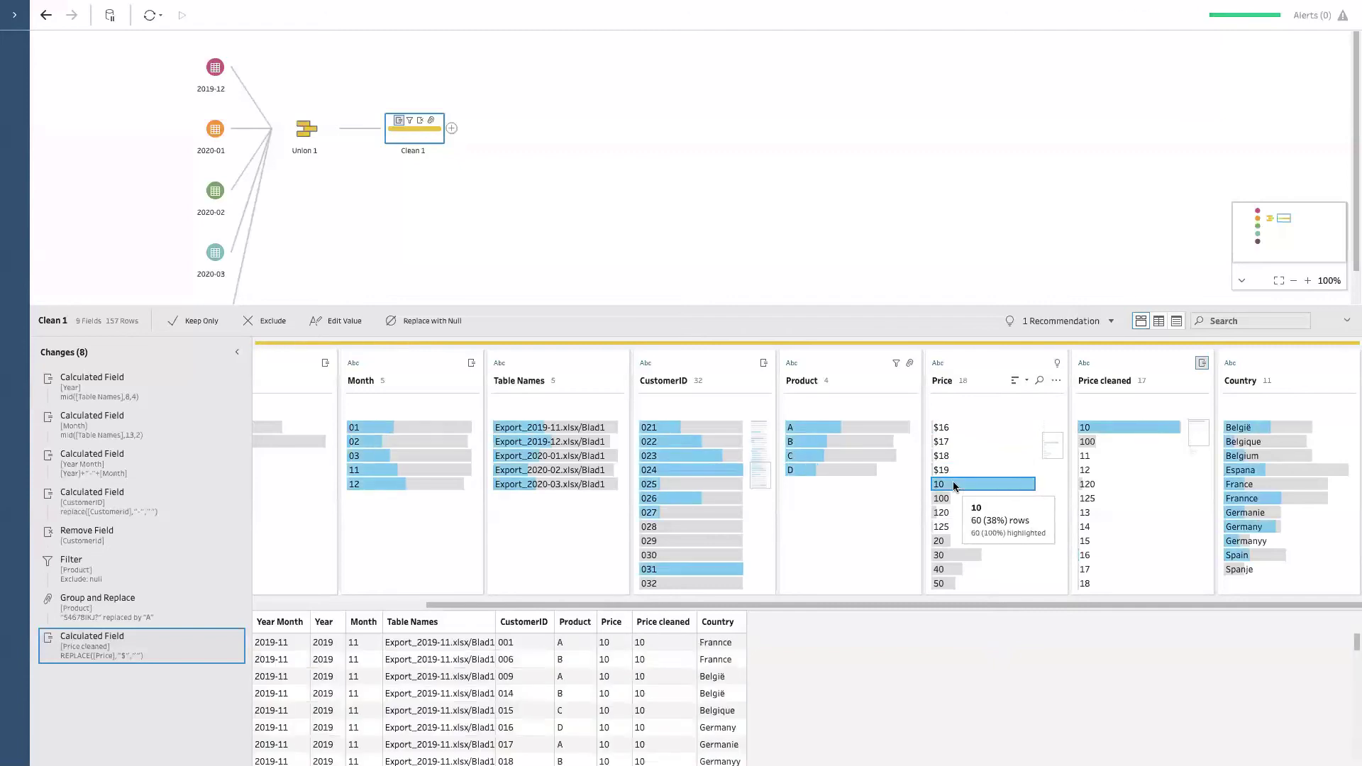
click(939, 471)
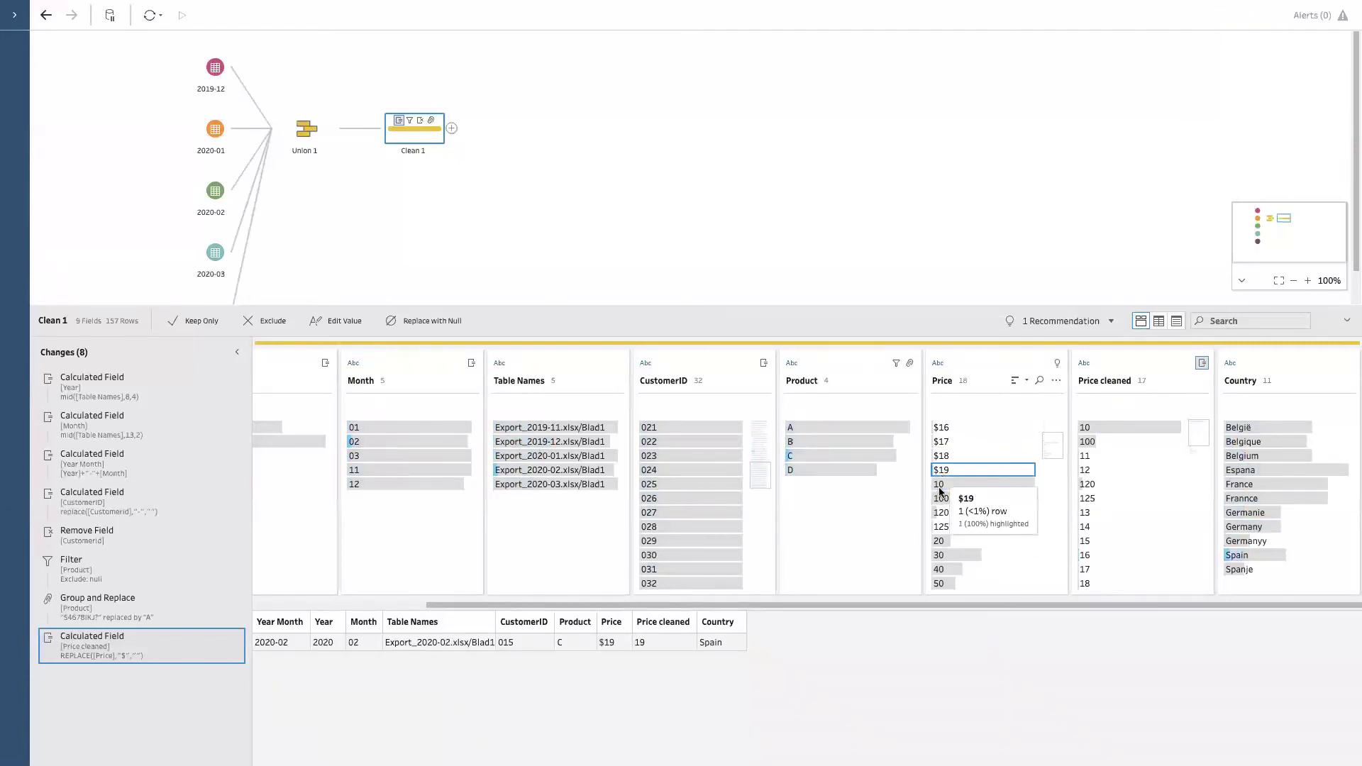
click(938, 487)
click(938, 487)
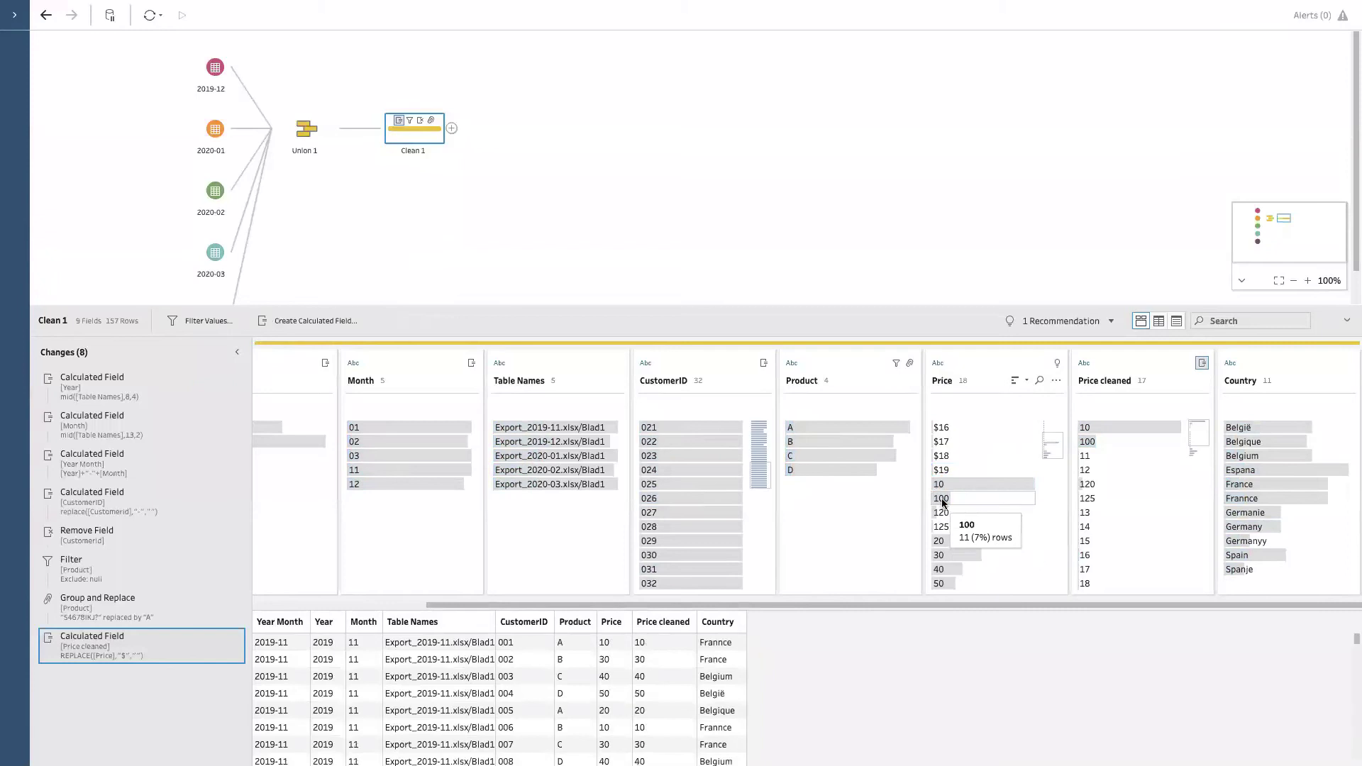
scroll(764, 674, down, 10)
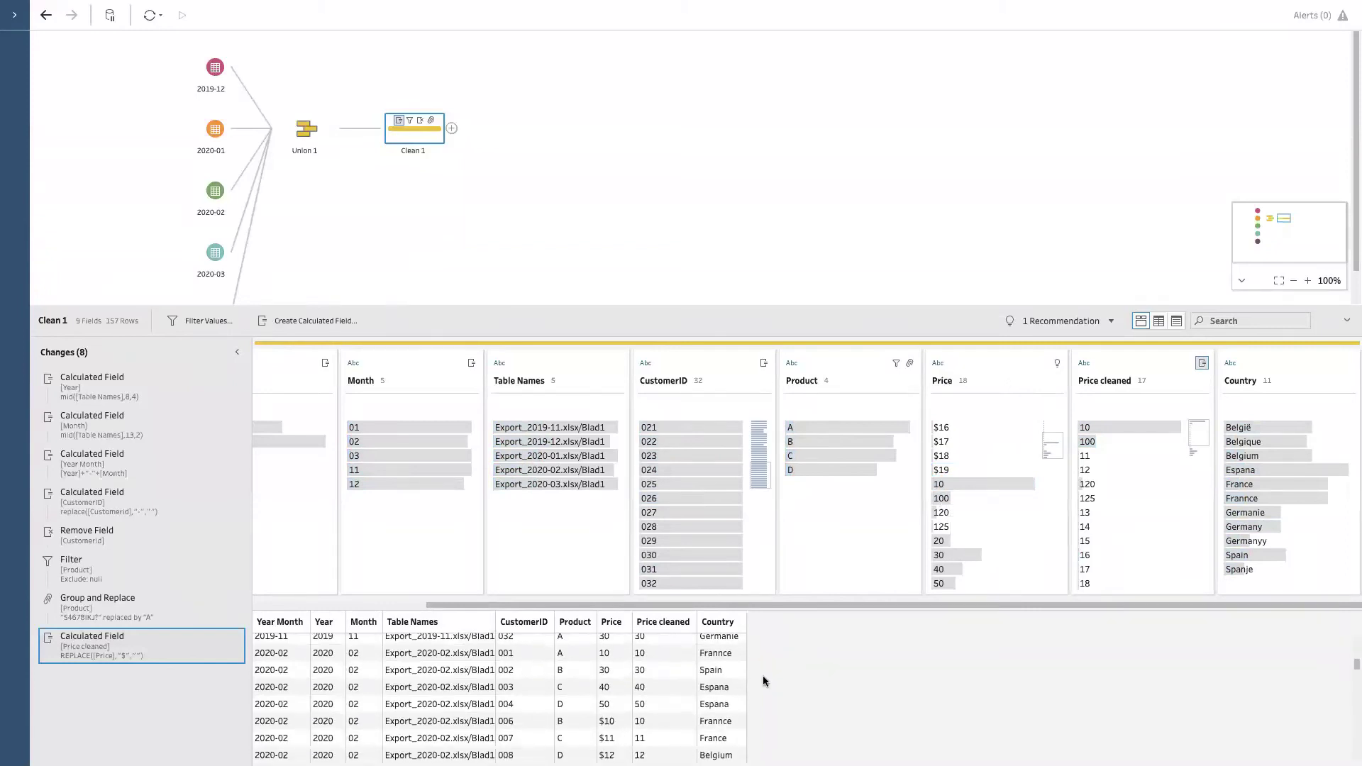
scroll(649, 738, down, 1)
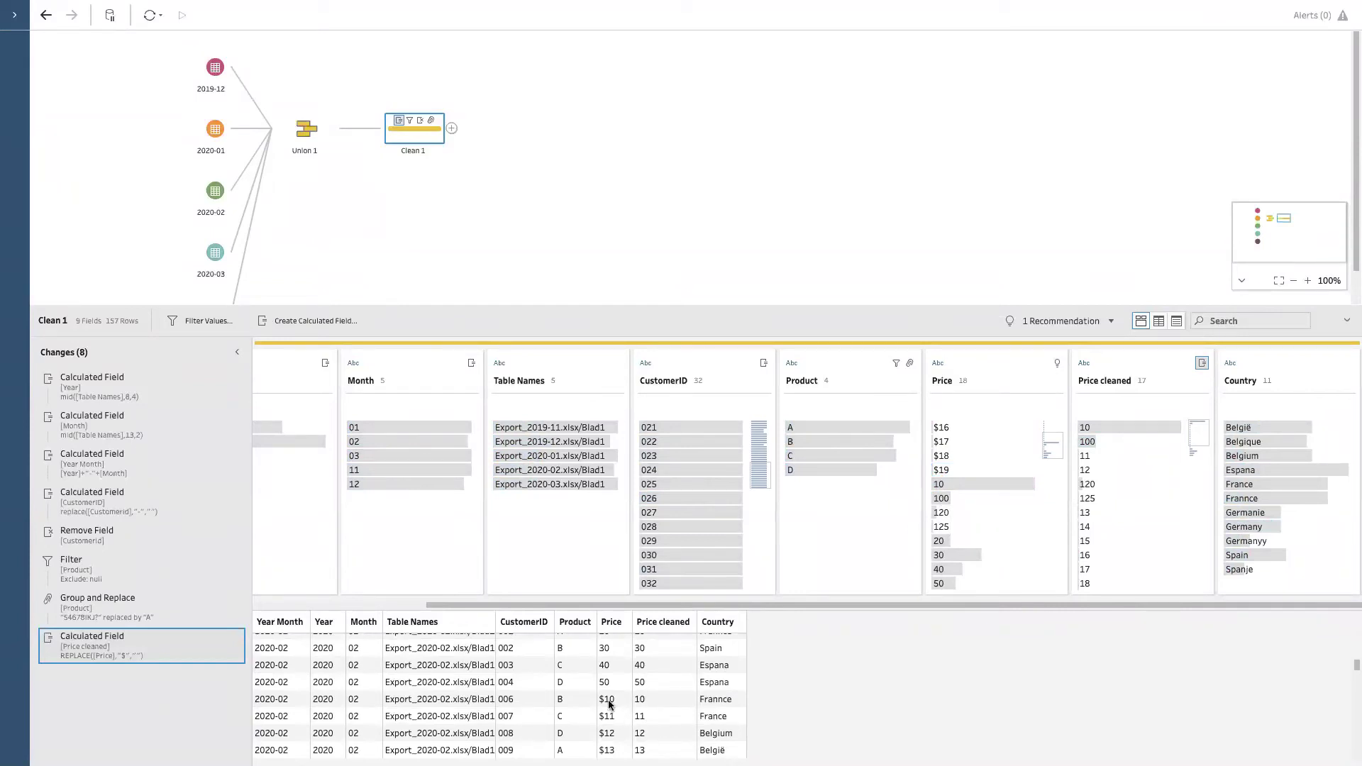
mouse_move(1043, 498)
Remove the Price cleaned field and apply Clean > Remove Letters to Price.
click(1202, 381)
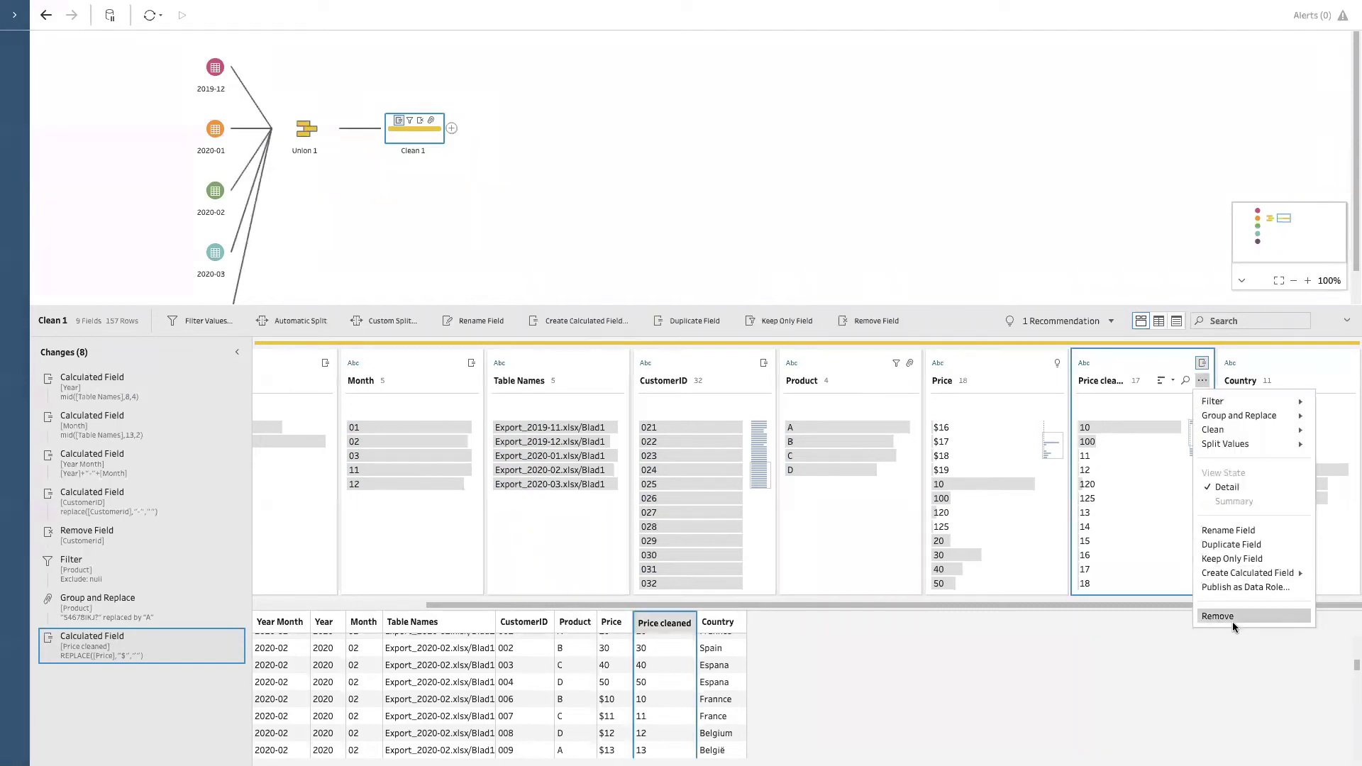
click(1231, 617)
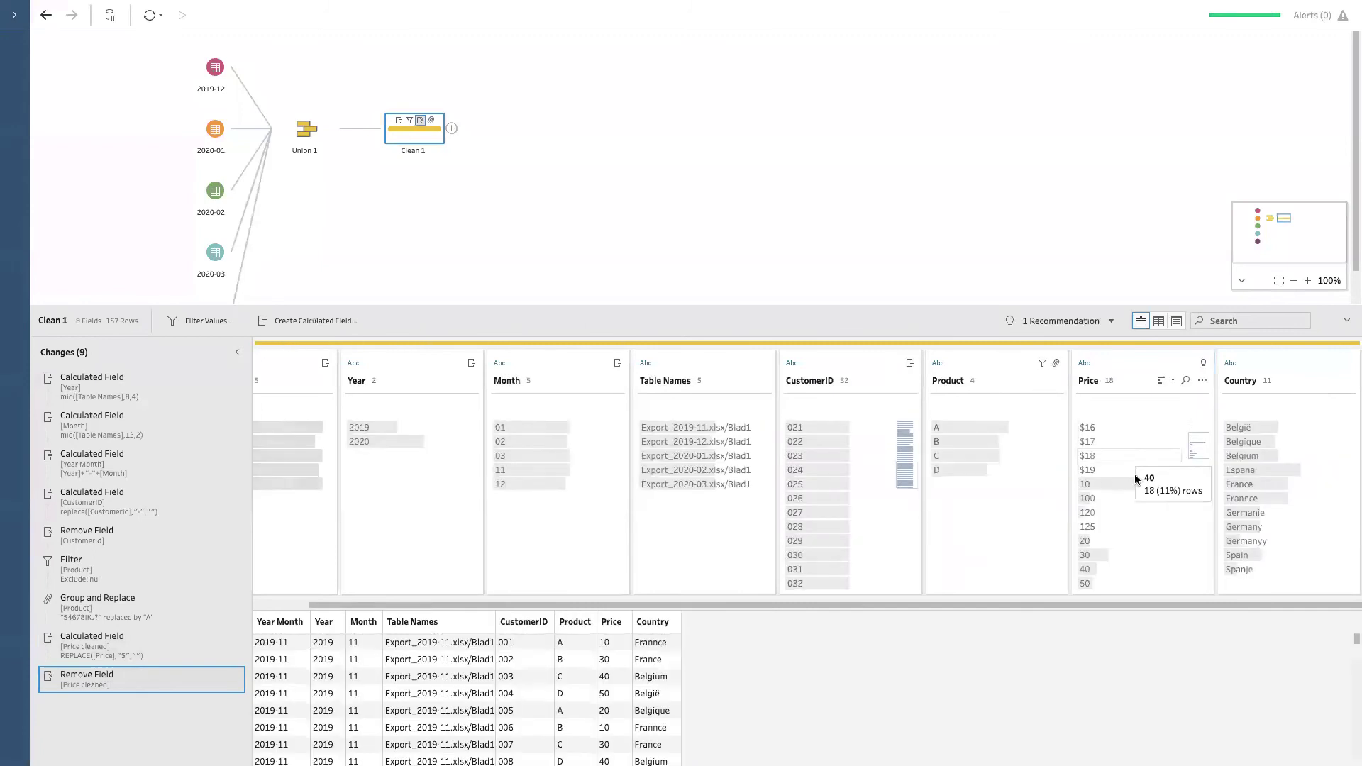
click(1201, 381)
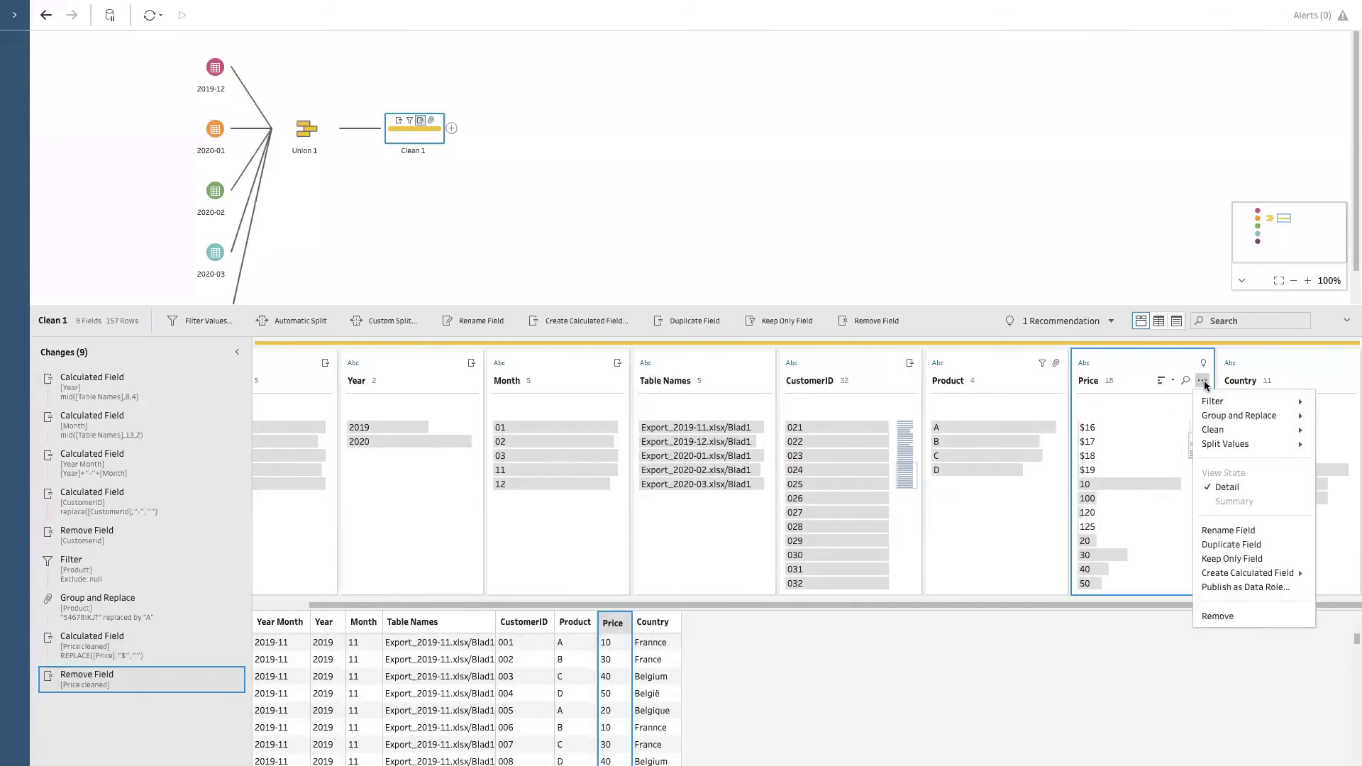
mouse_move(1216, 402)
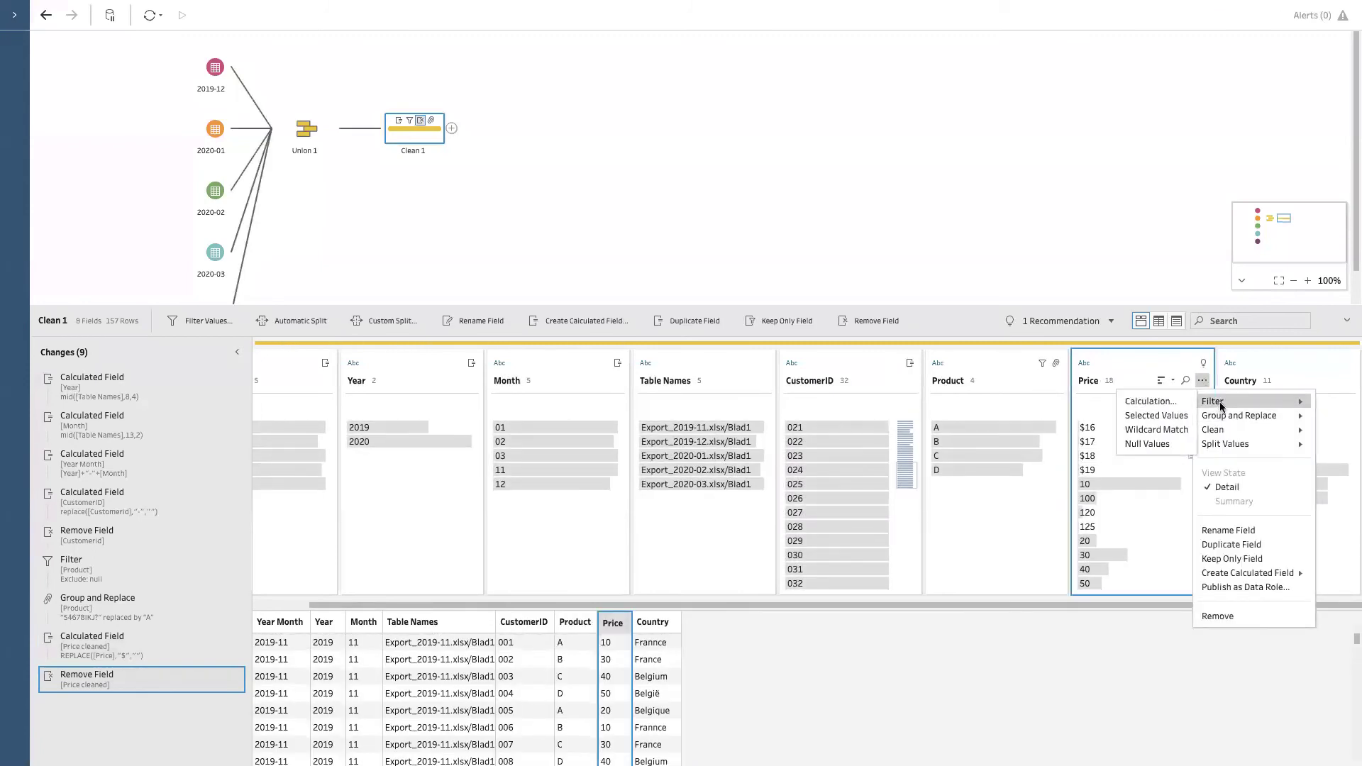
mouse_move(1224, 429)
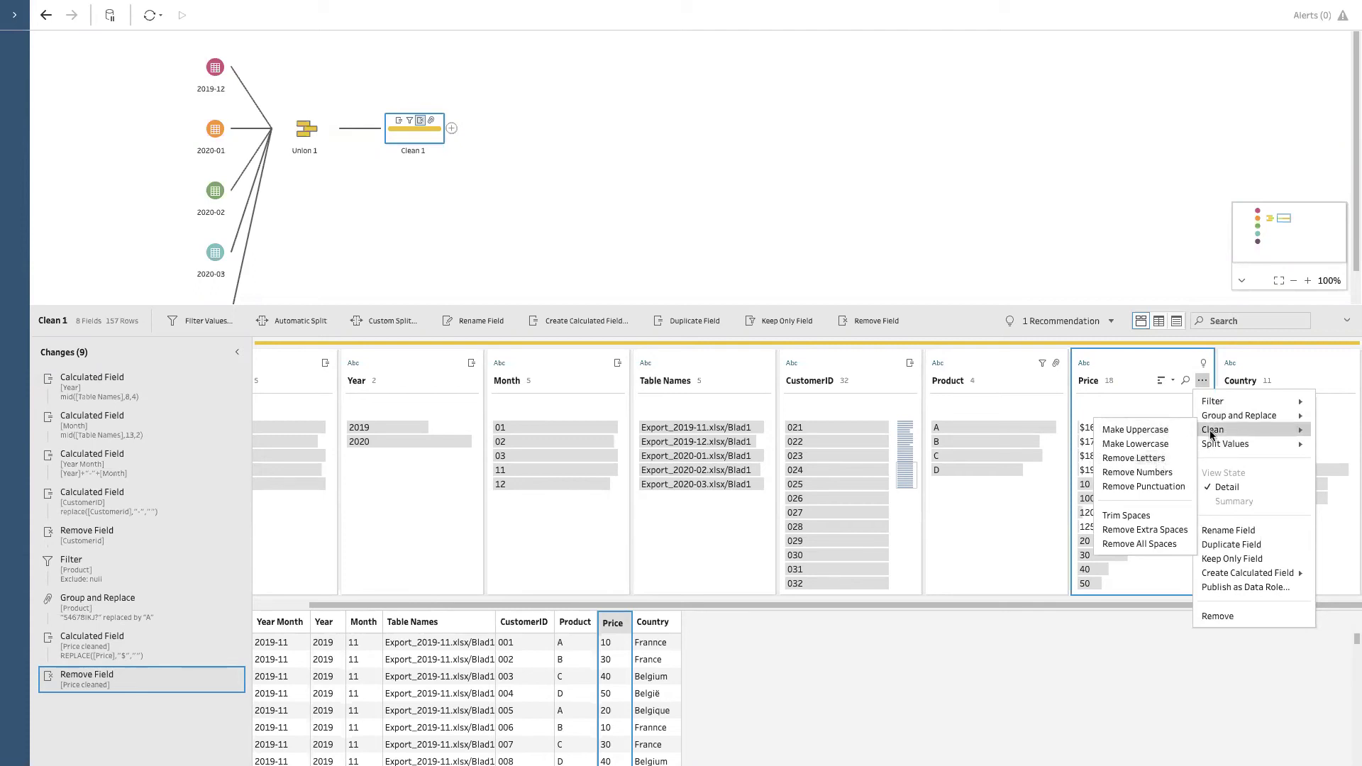
click(1158, 457)
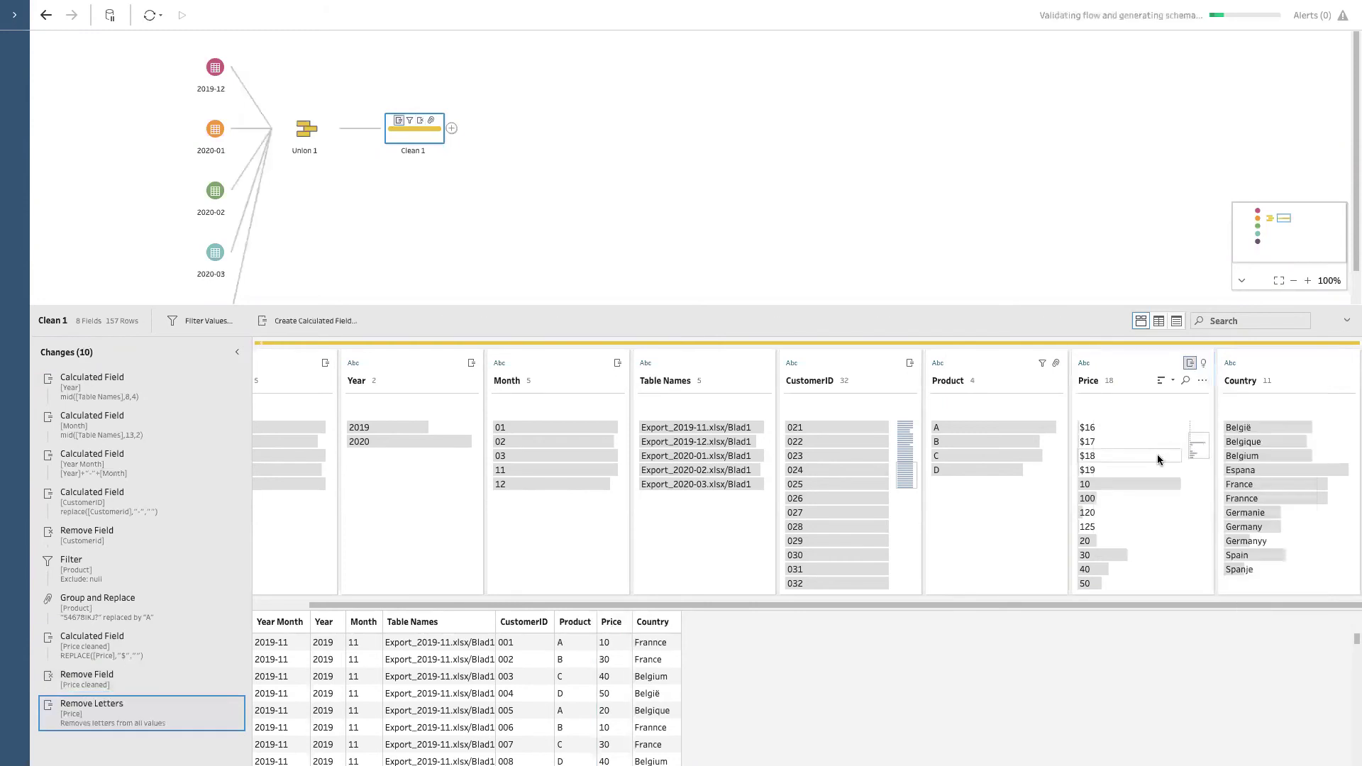
Review the Price field's options and close them without further changes.
click(1202, 382)
click(1087, 603)
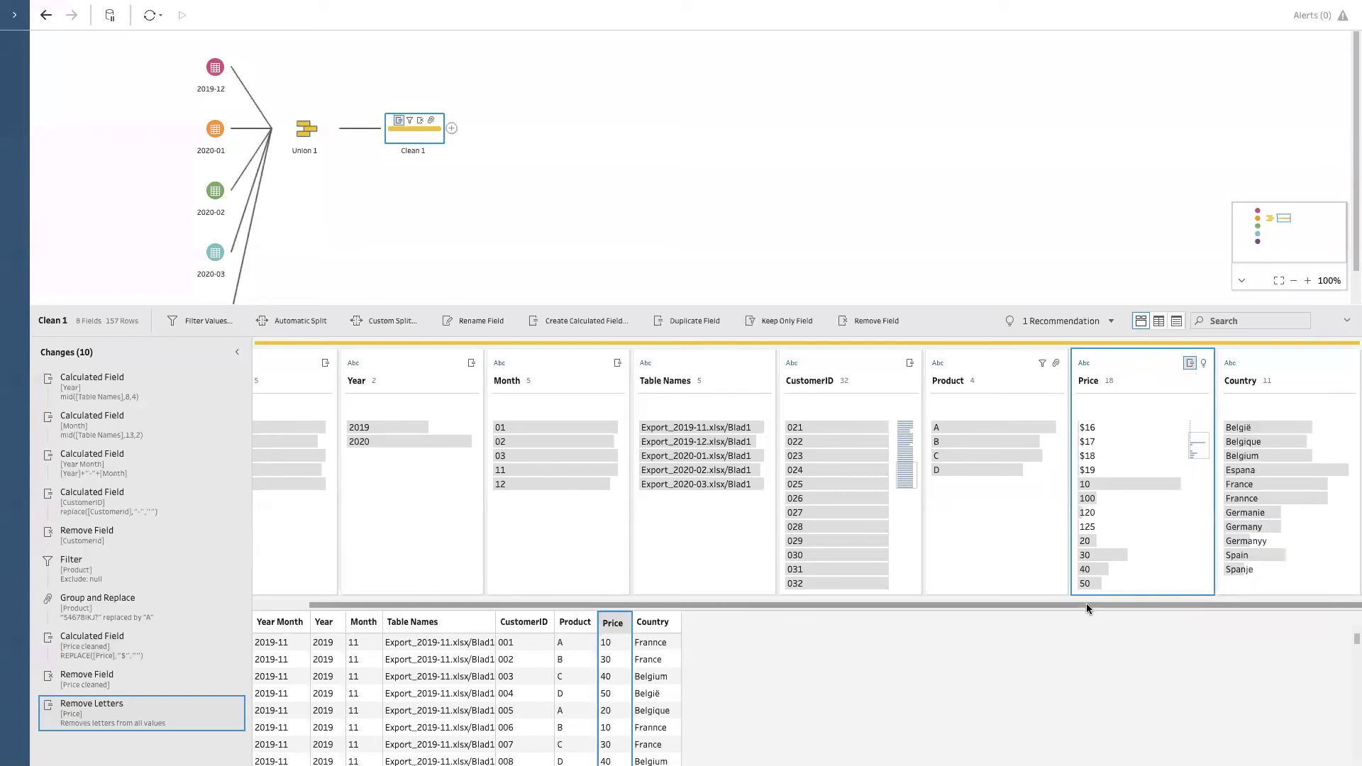
click(1203, 381)
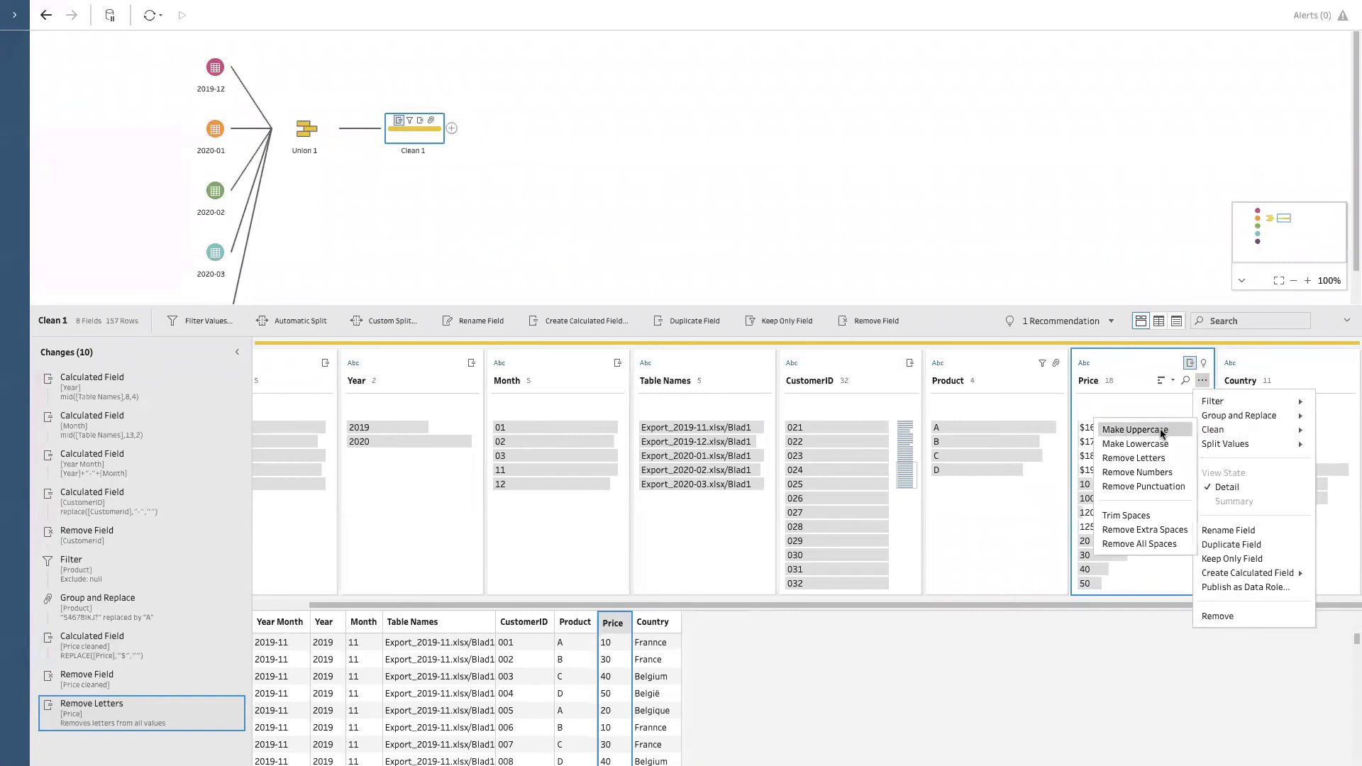
click(1139, 591)
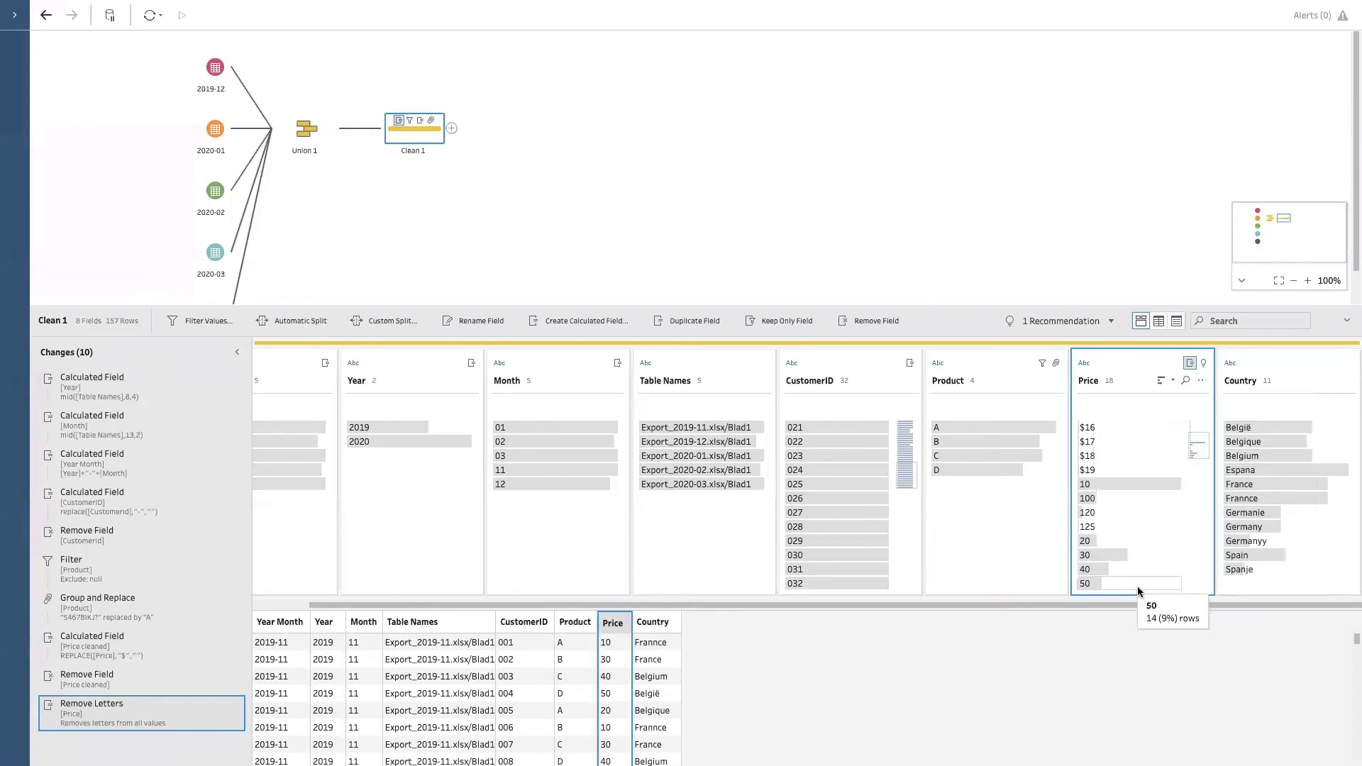
Move Country after Month and apply Make Uppercase, then Make Lowercase, to its values.
drag(1279, 363, 623, 363)
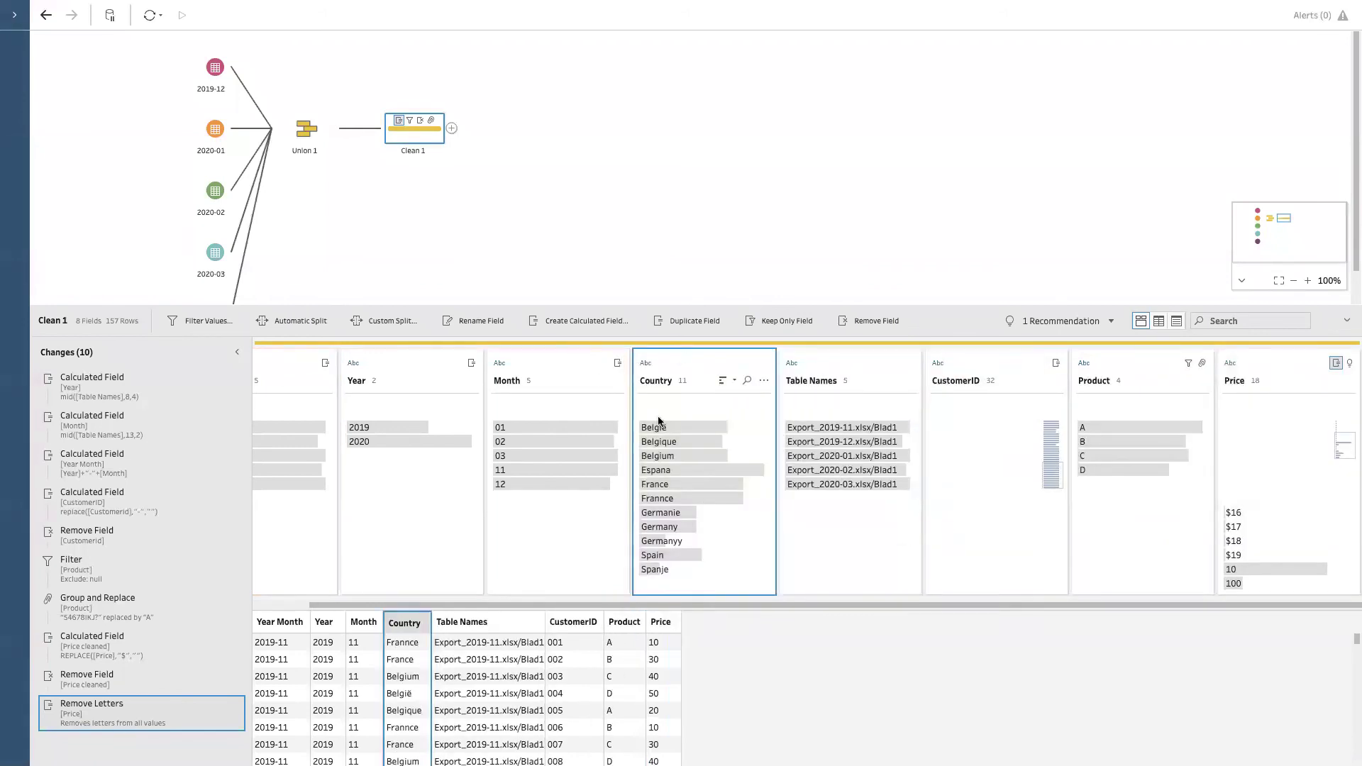
click(762, 380)
mouse_move(794, 430)
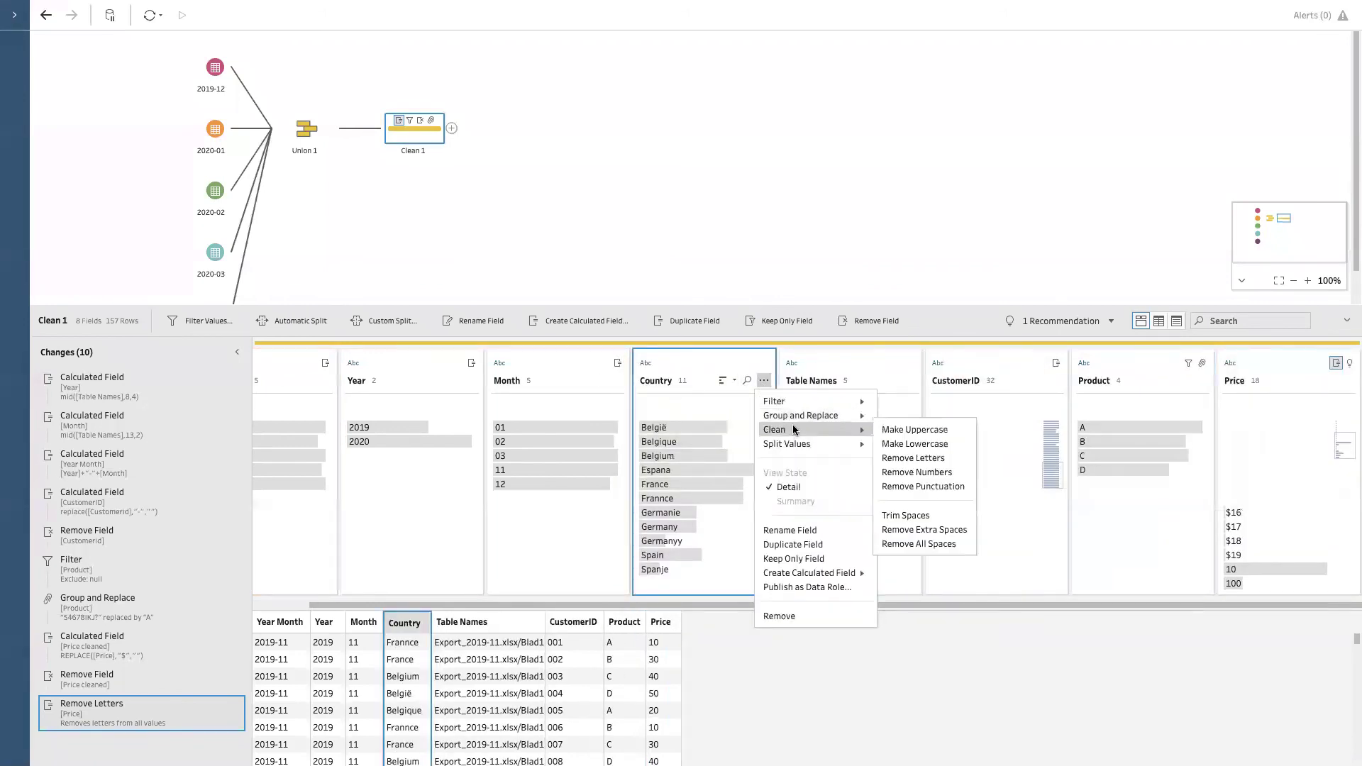
click(917, 429)
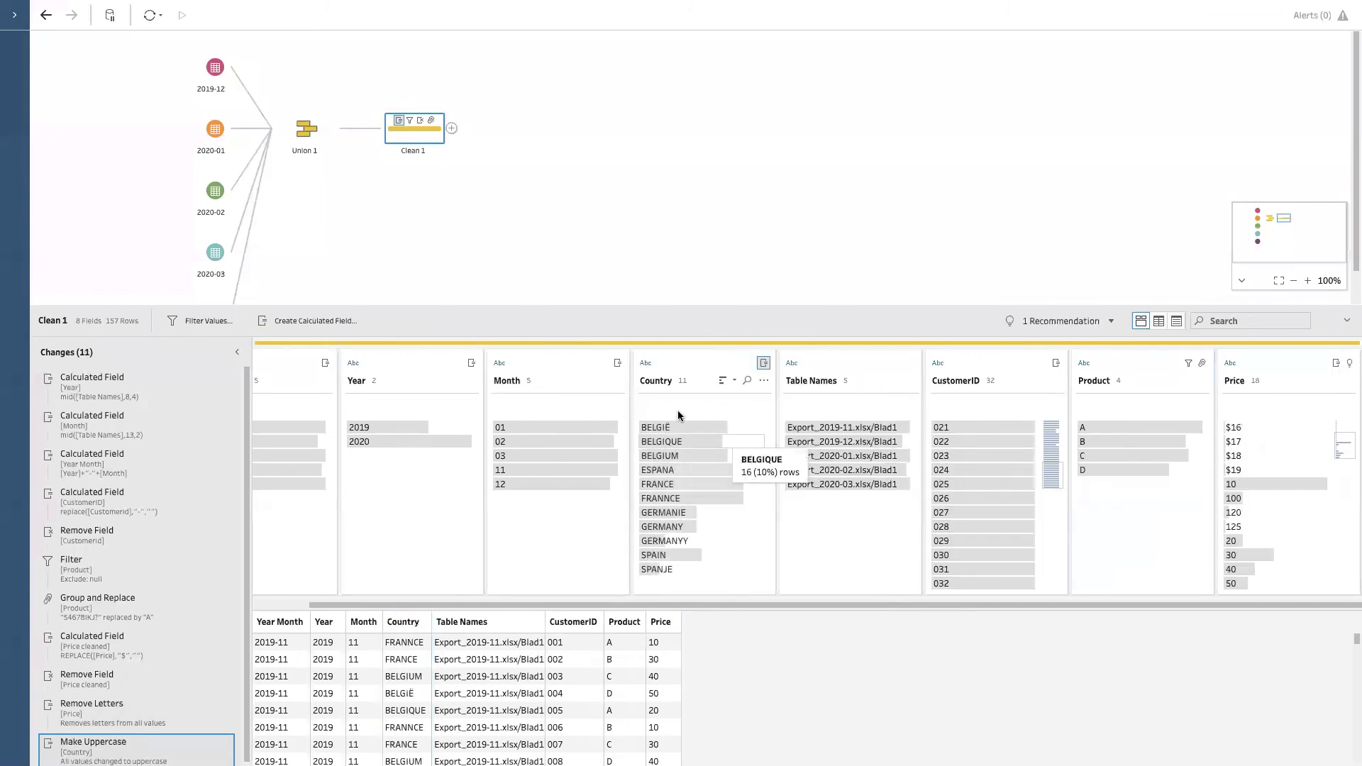
click(763, 380)
mouse_move(816, 405)
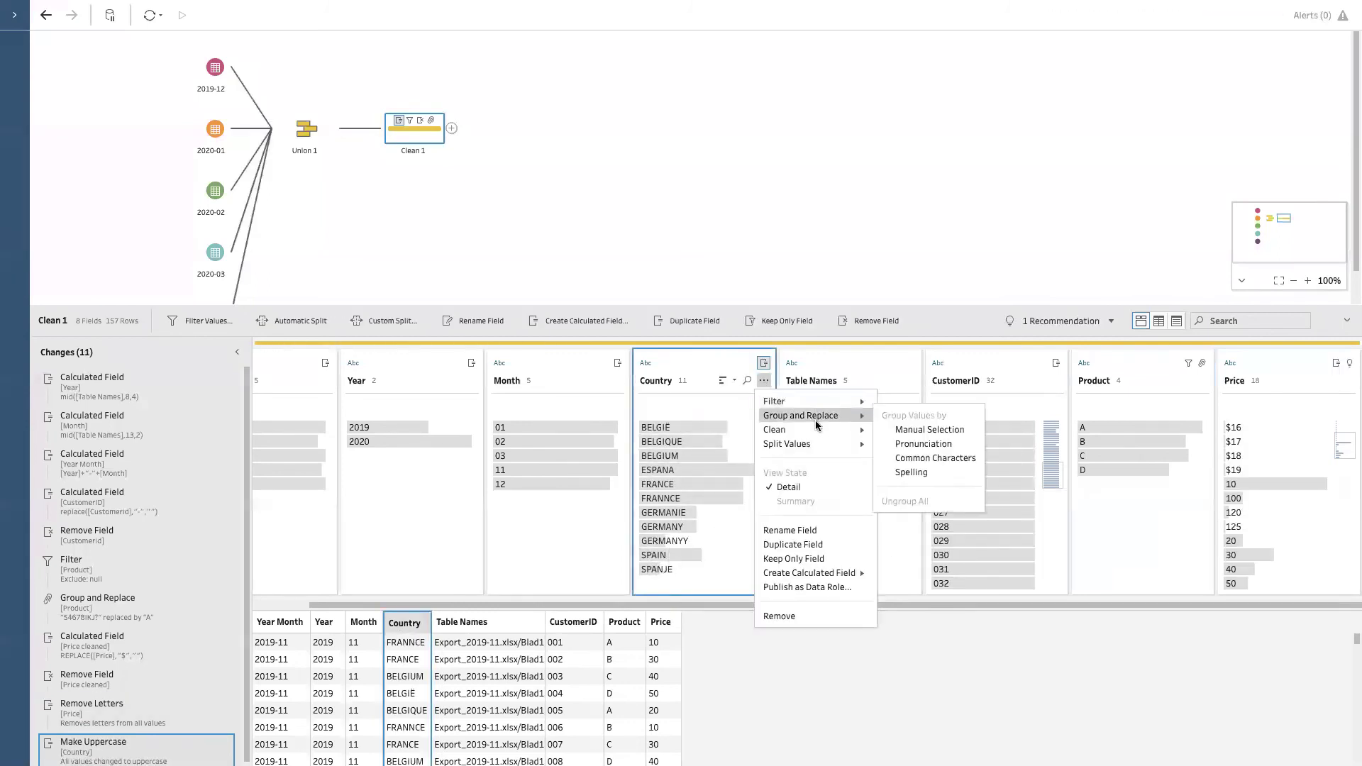
click(929, 444)
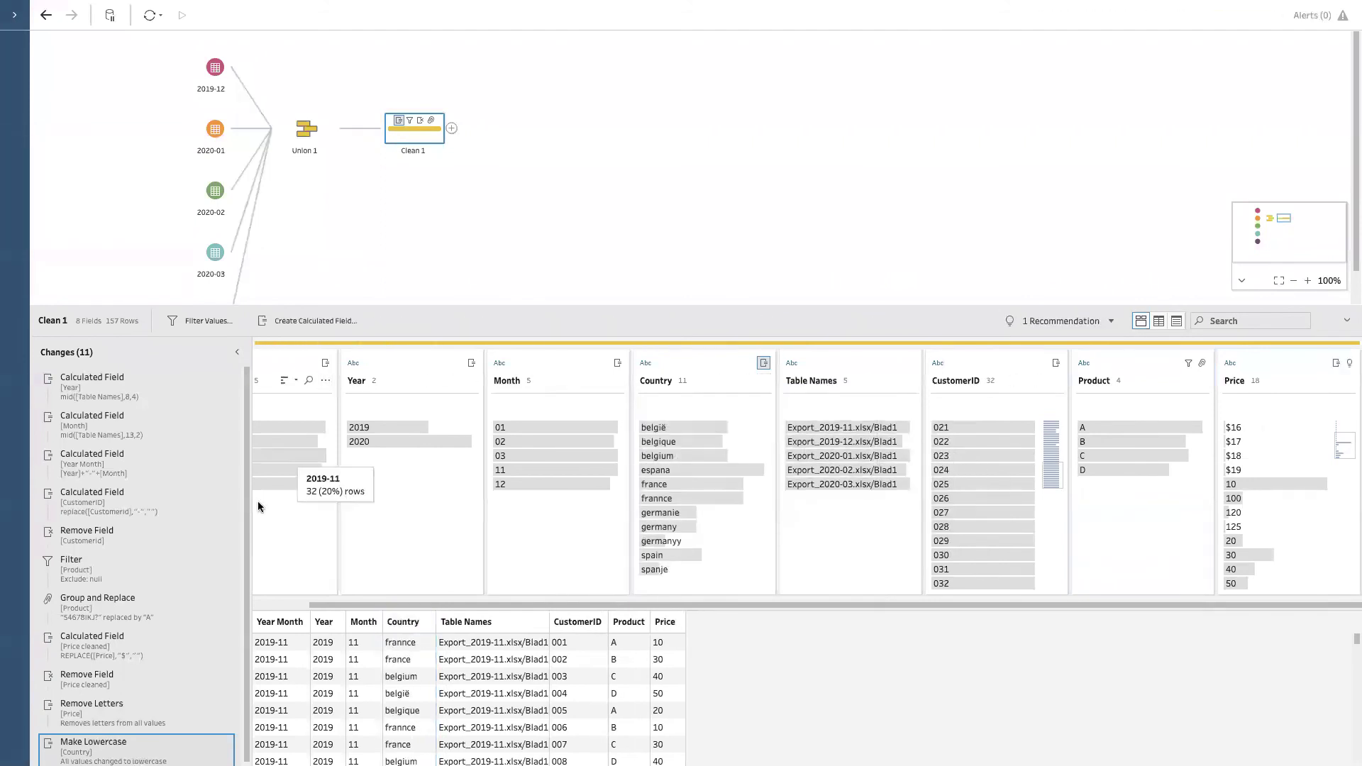
Review the Country cleaning options without changes and scroll across the profile.
scroll(142, 709, down, 1)
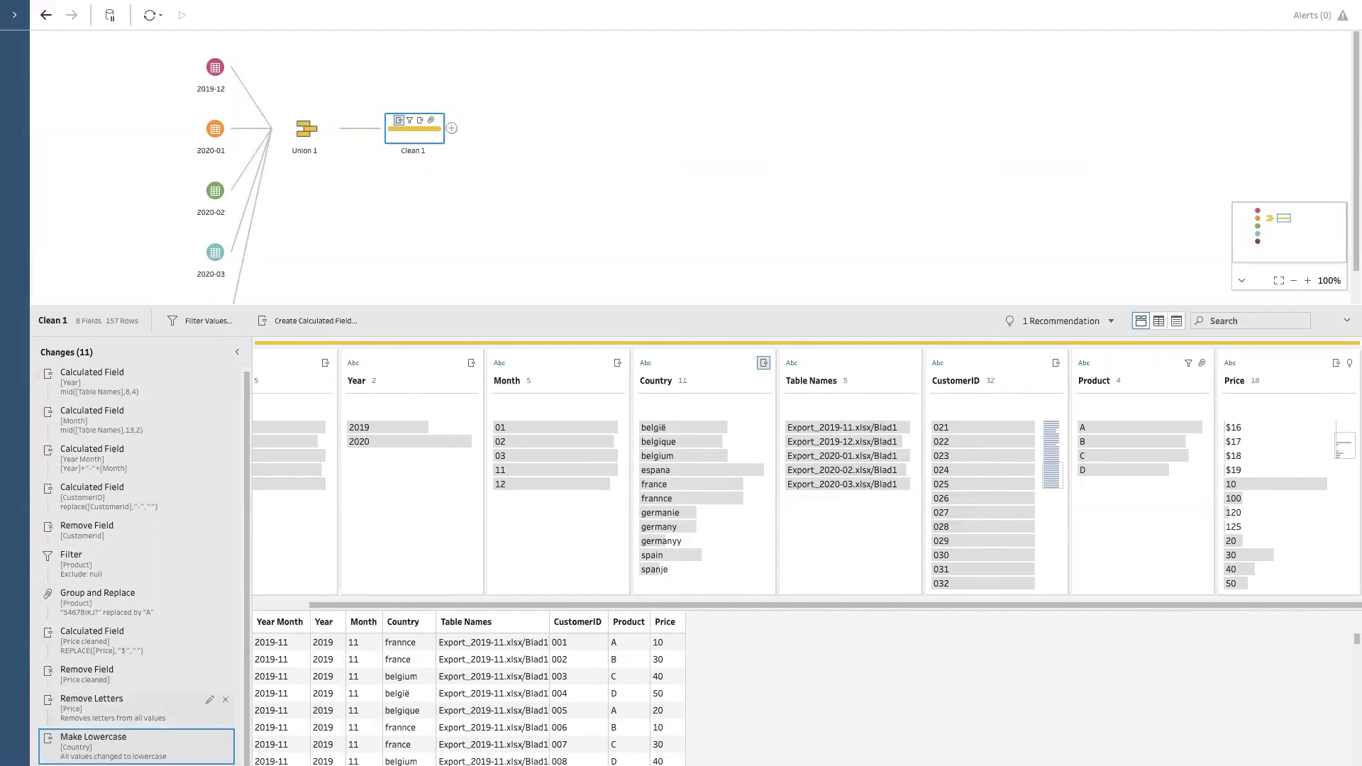
click(764, 382)
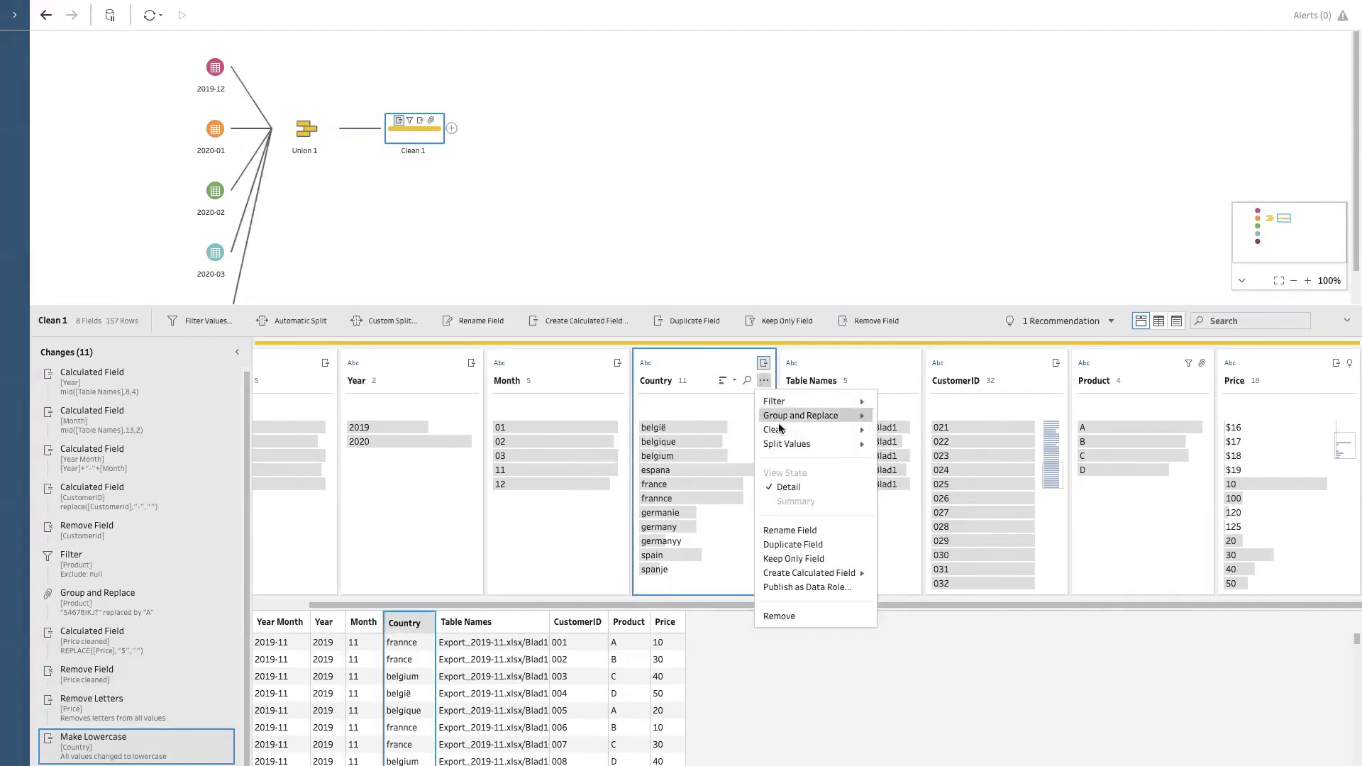
mouse_move(780, 430)
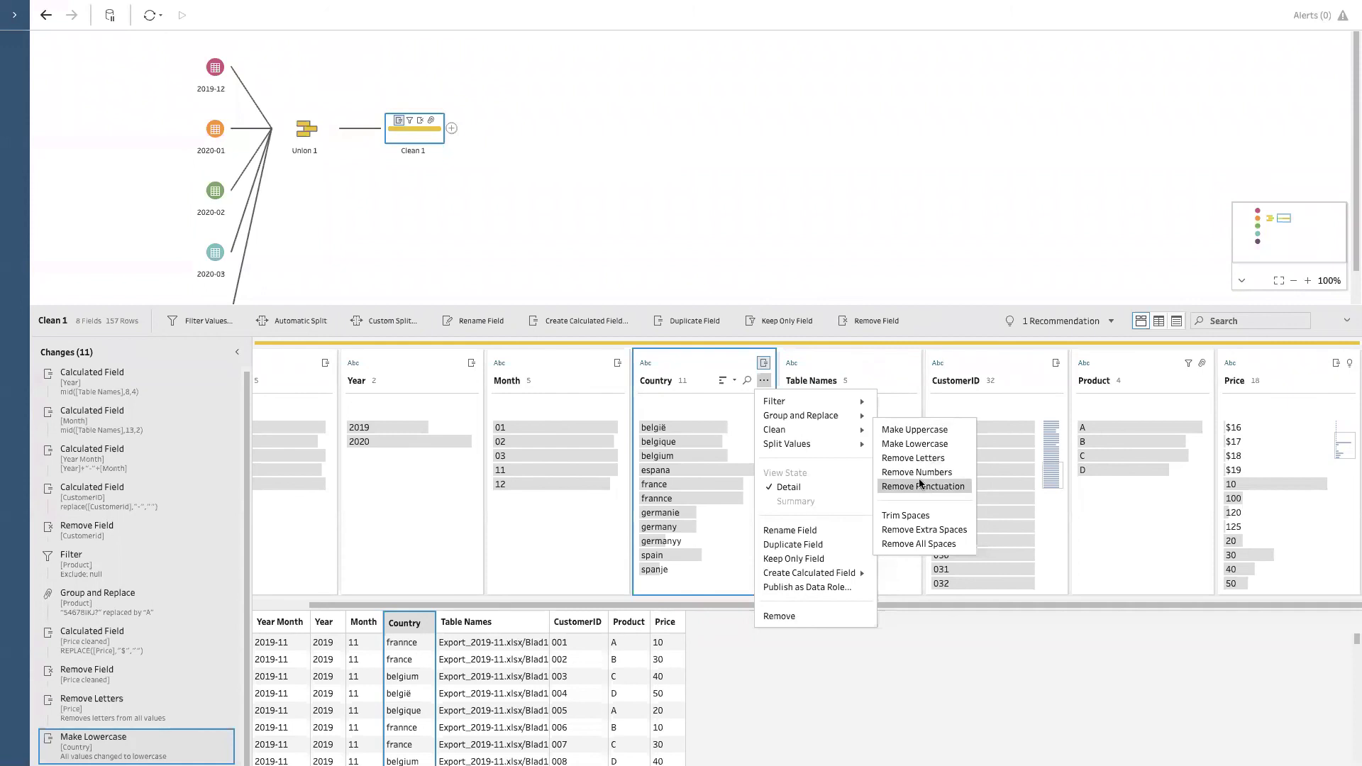
click(851, 257)
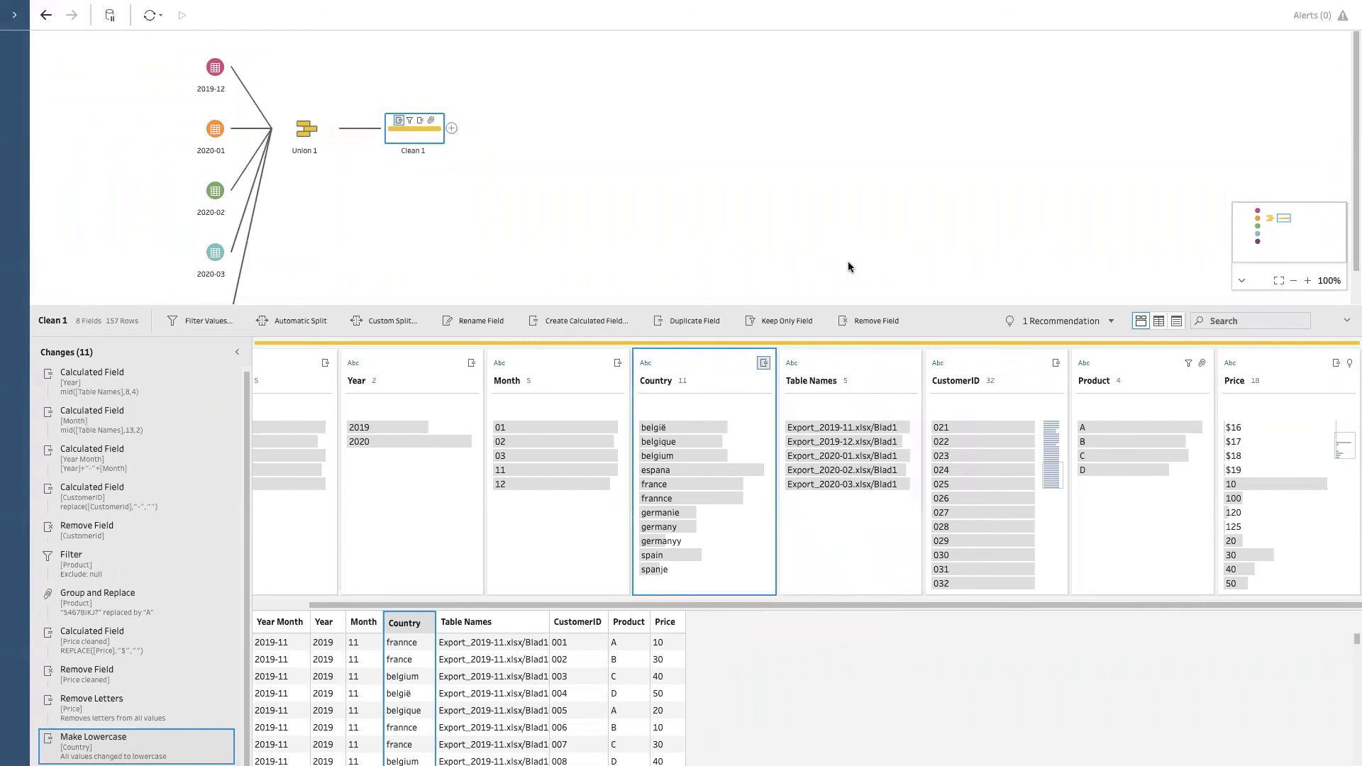
drag(726, 604, 573, 604)
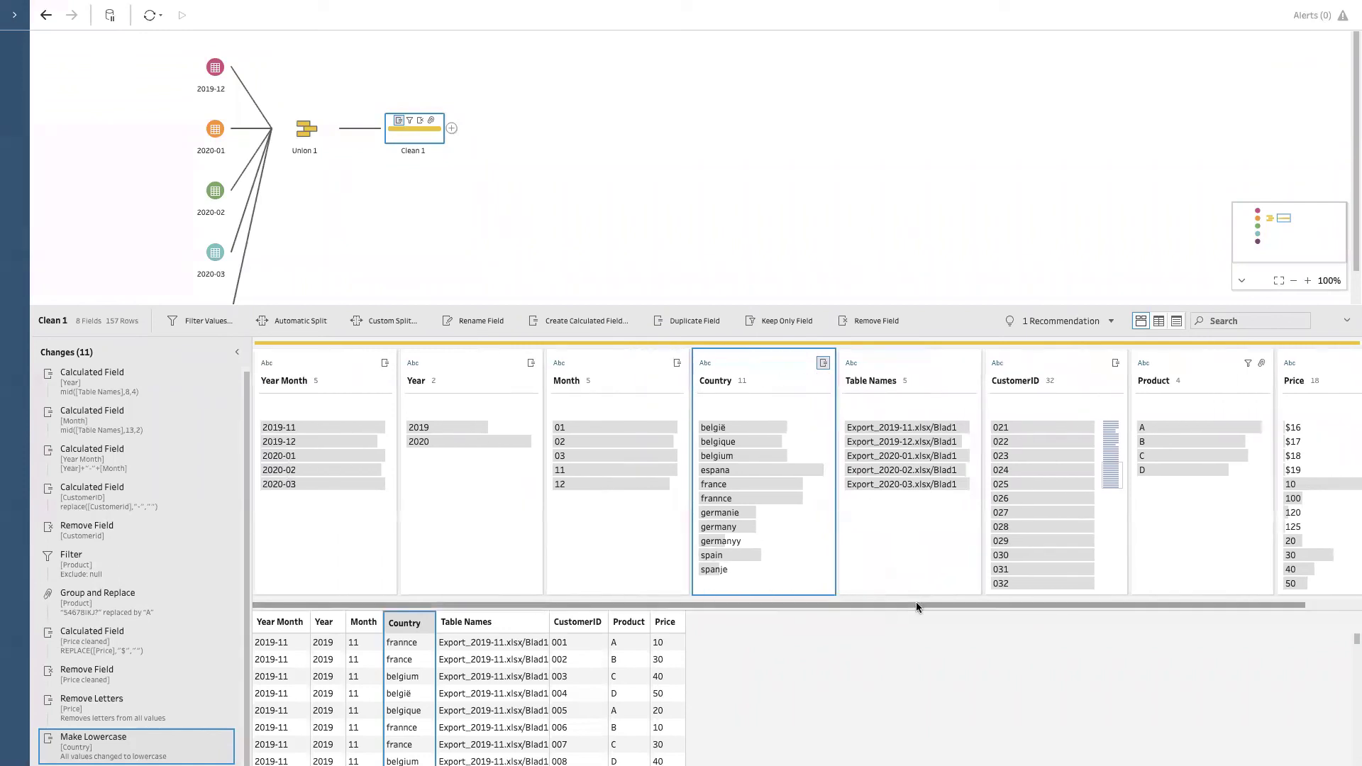
drag(916, 603, 884, 593)
scroll(1057, 584, right, 2)
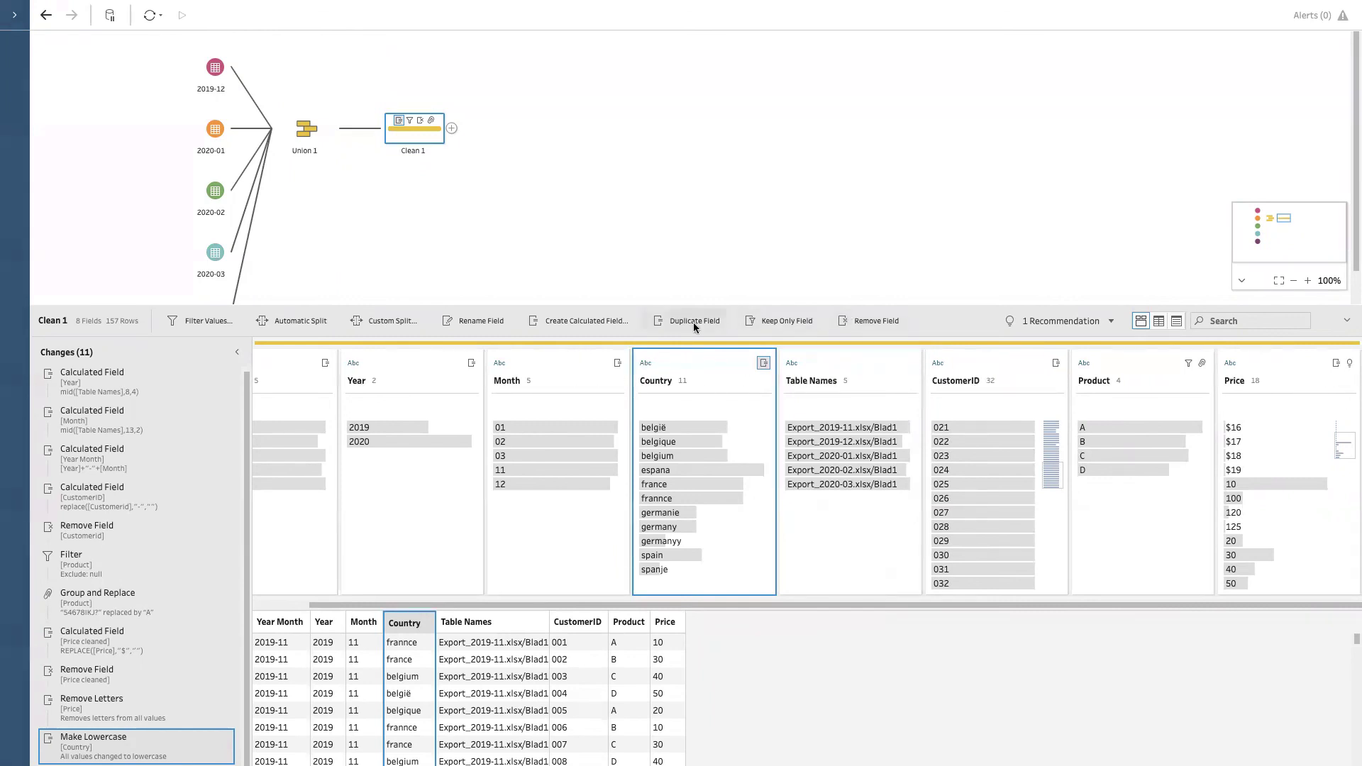
Create Price cleaned with the formula REPLACE([Price],"$","") and save it.
click(586, 319)
text(Pe)
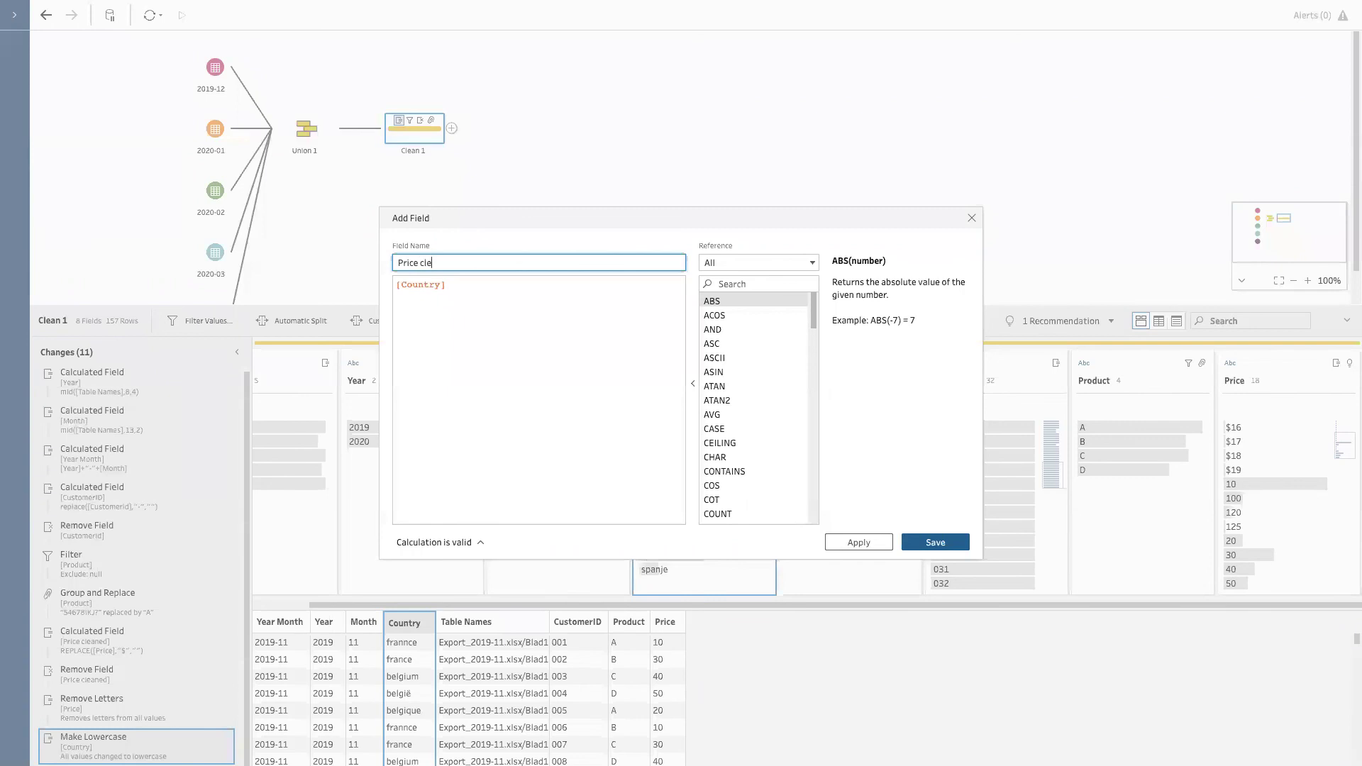
drag(490, 302, 380, 283)
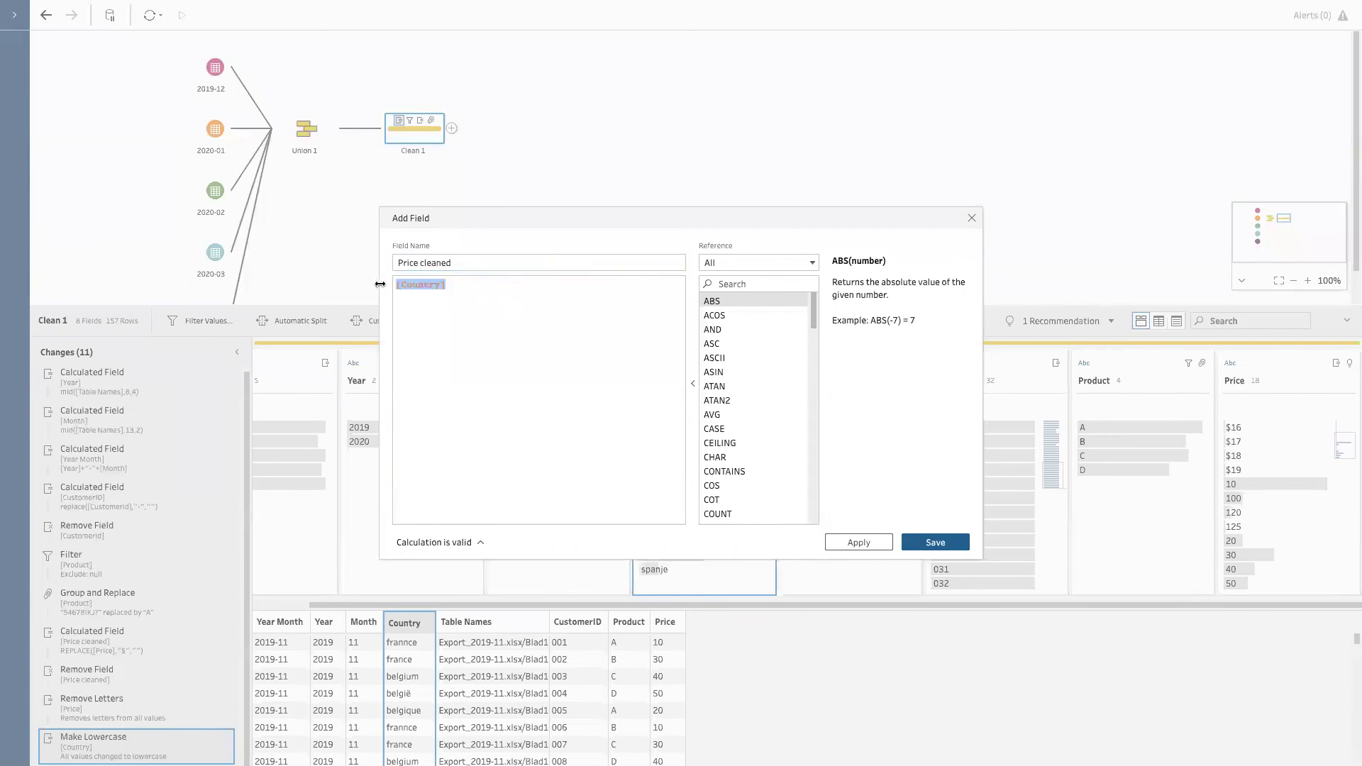
text(REPLACE)
key(Return)
text([Pr)
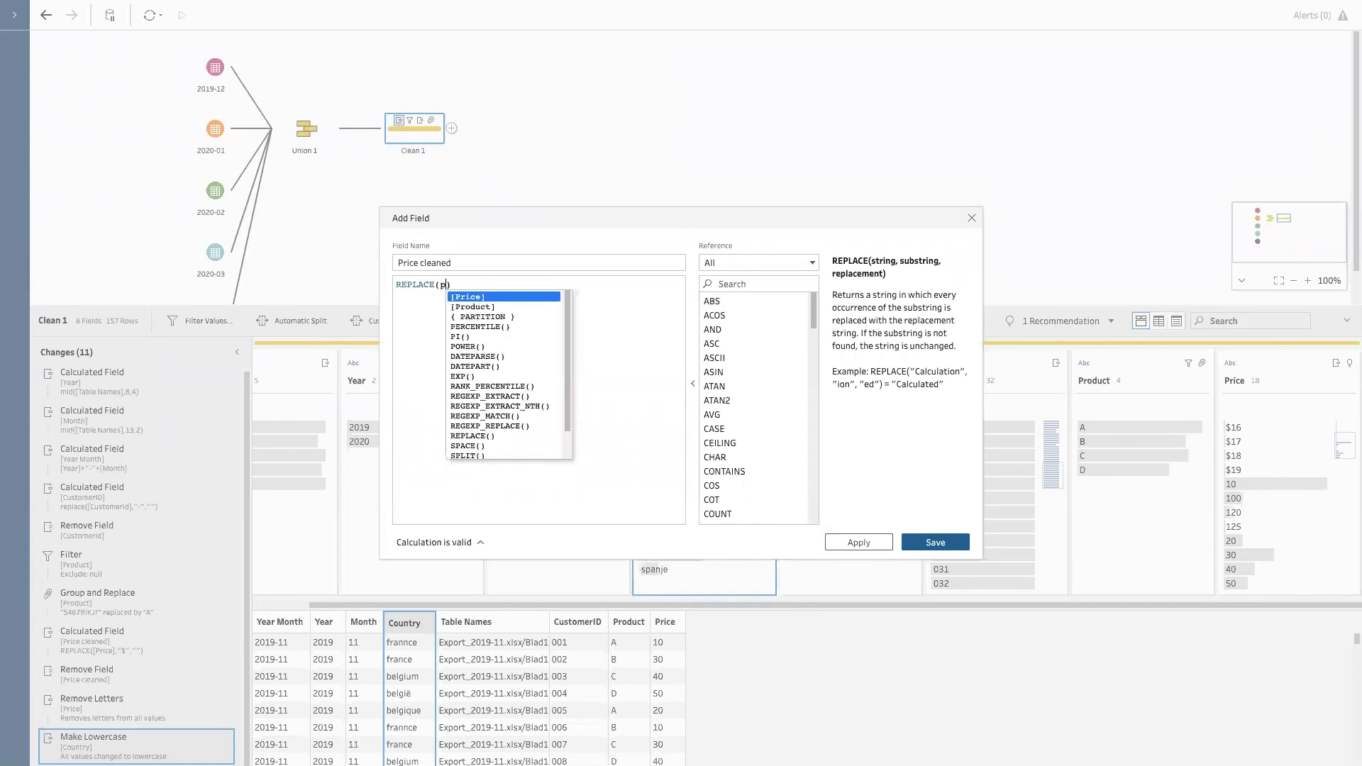
key(Return)
text(,)
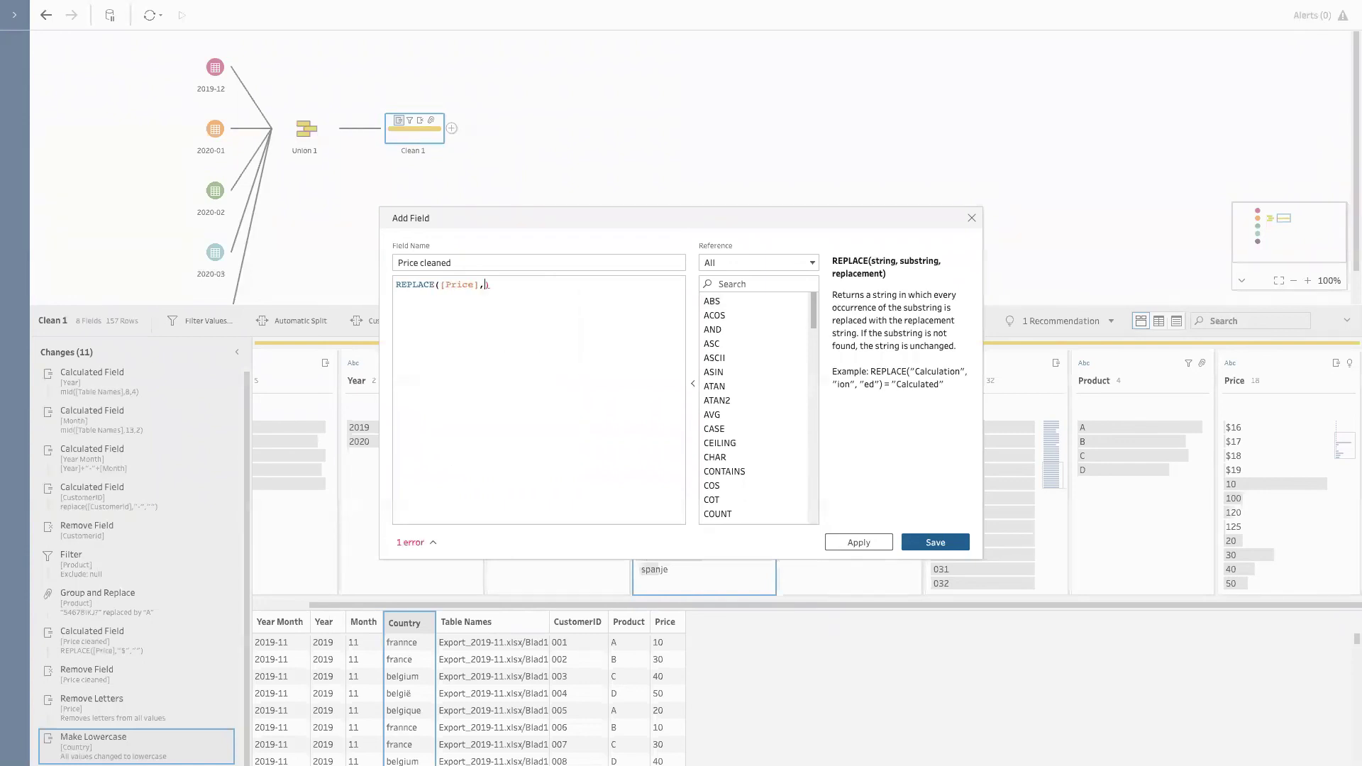
text("$","")
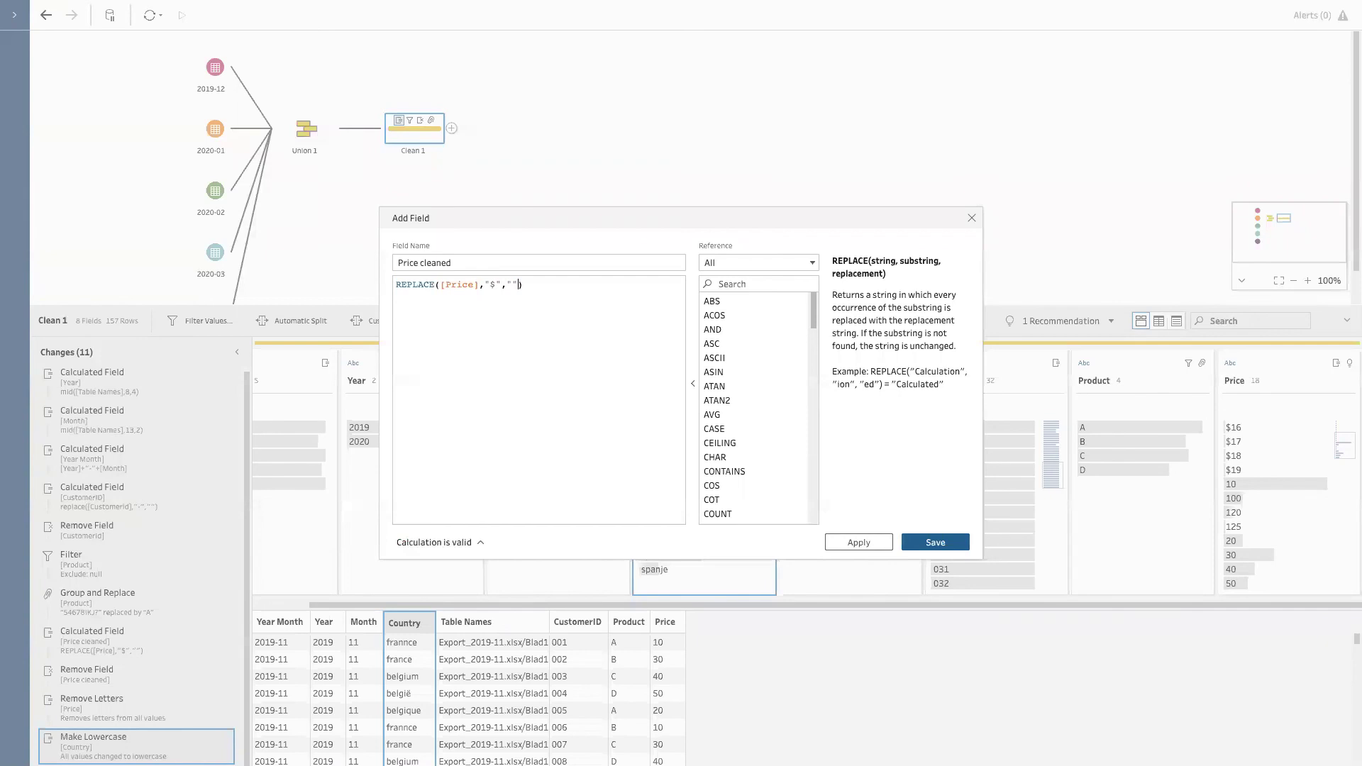
click(936, 543)
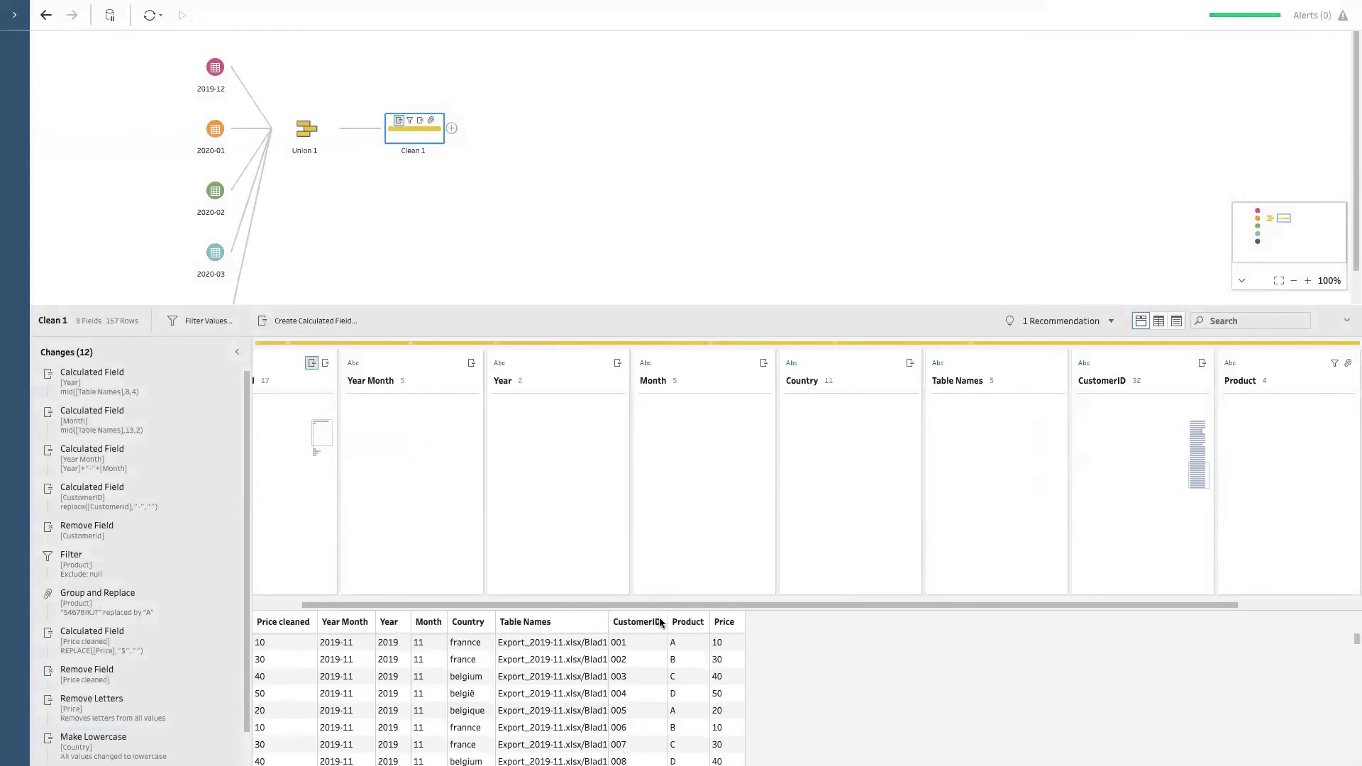
Move the Price cleaned column to sit right after Price, then open the original Price field's options.
drag(270, 623, 752, 630)
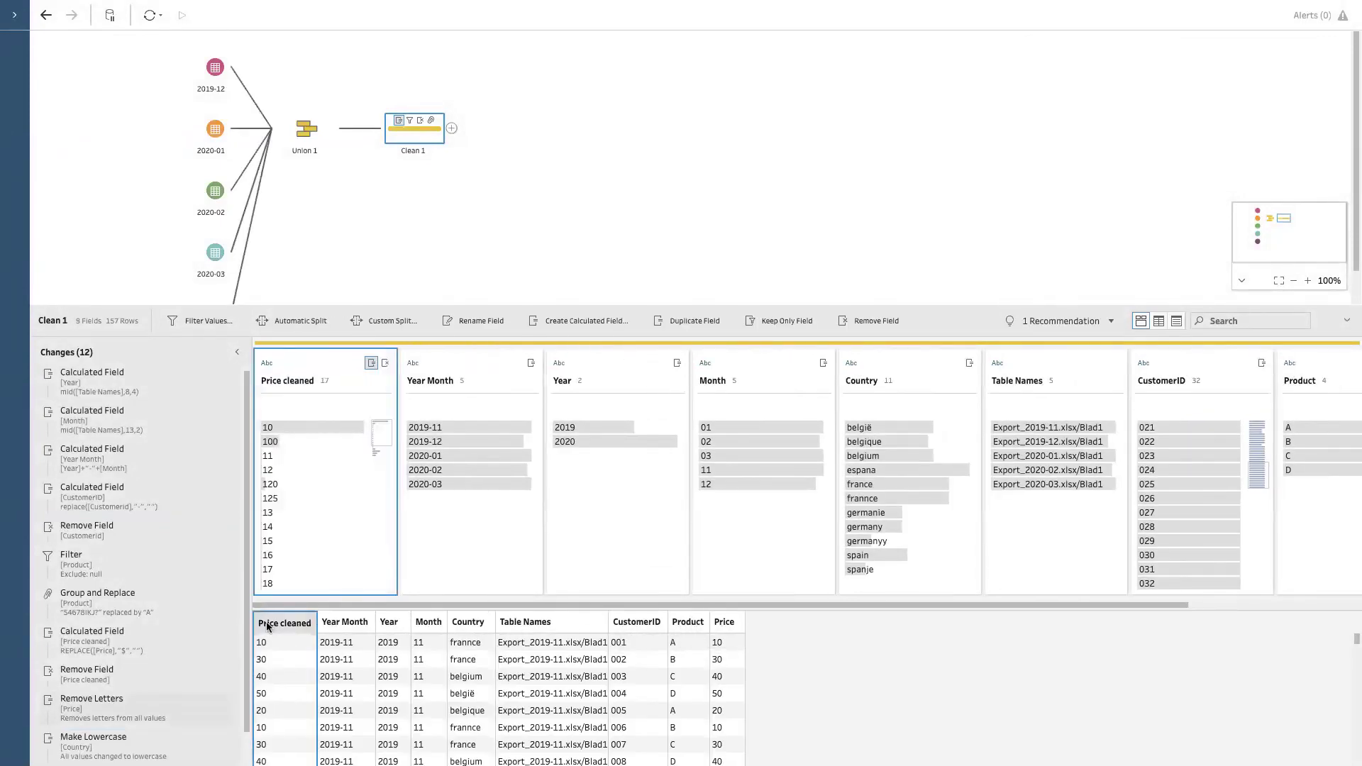
drag(267, 626, 727, 619)
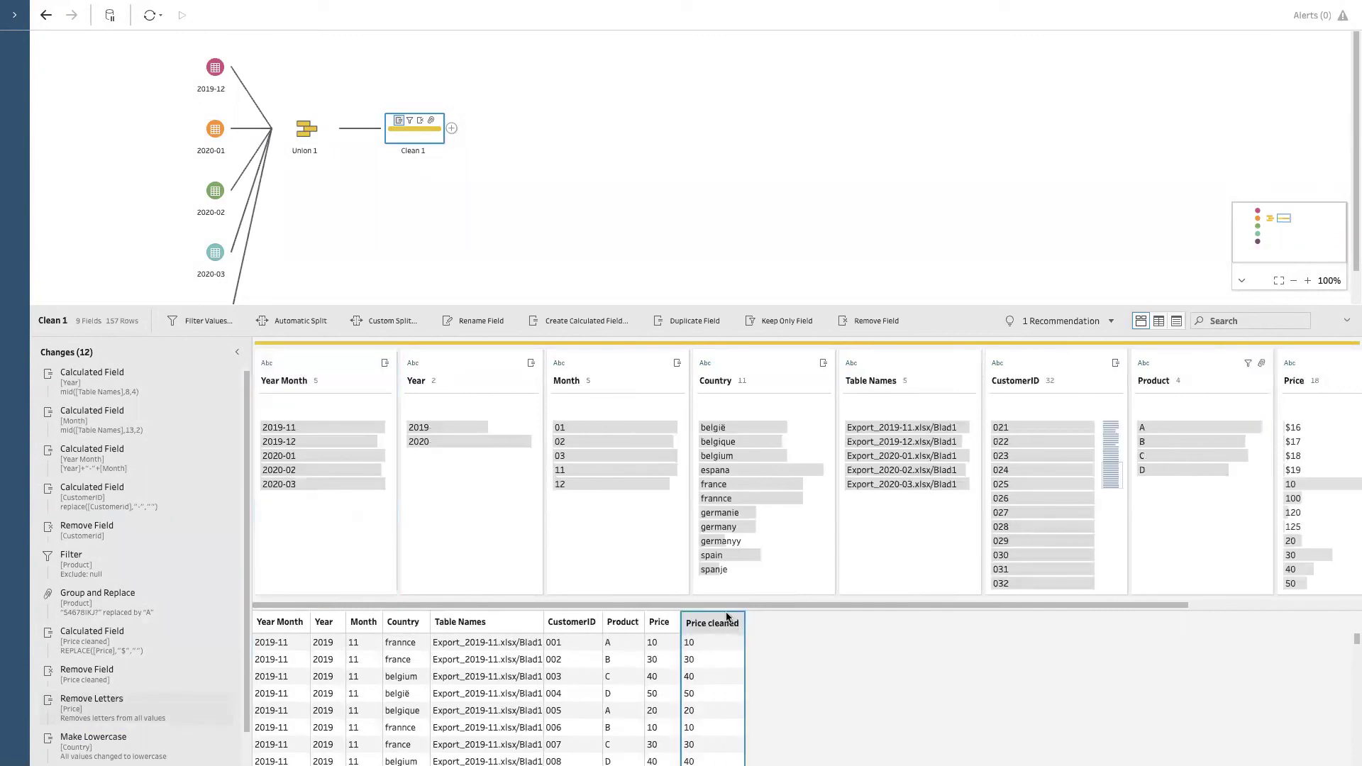
mouse_move(1261, 392)
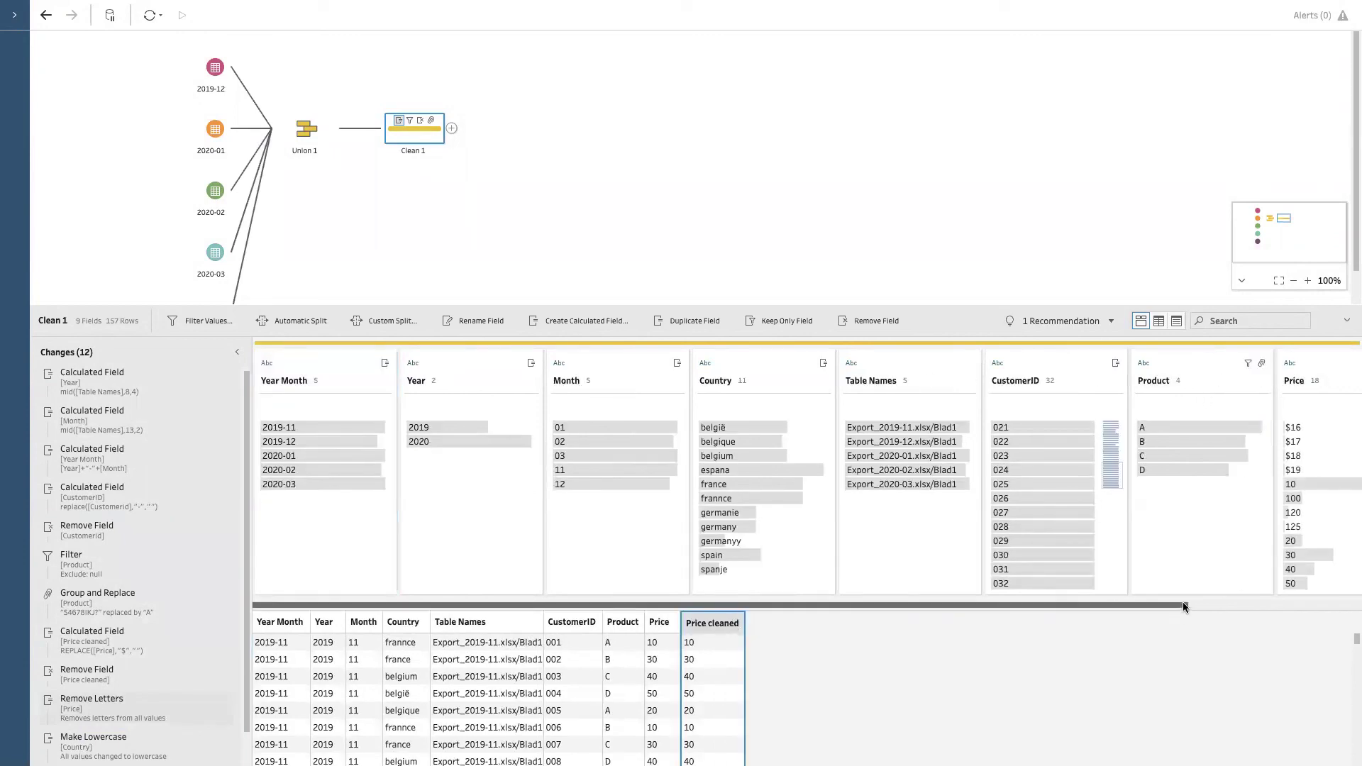
drag(1181, 614, 1354, 614)
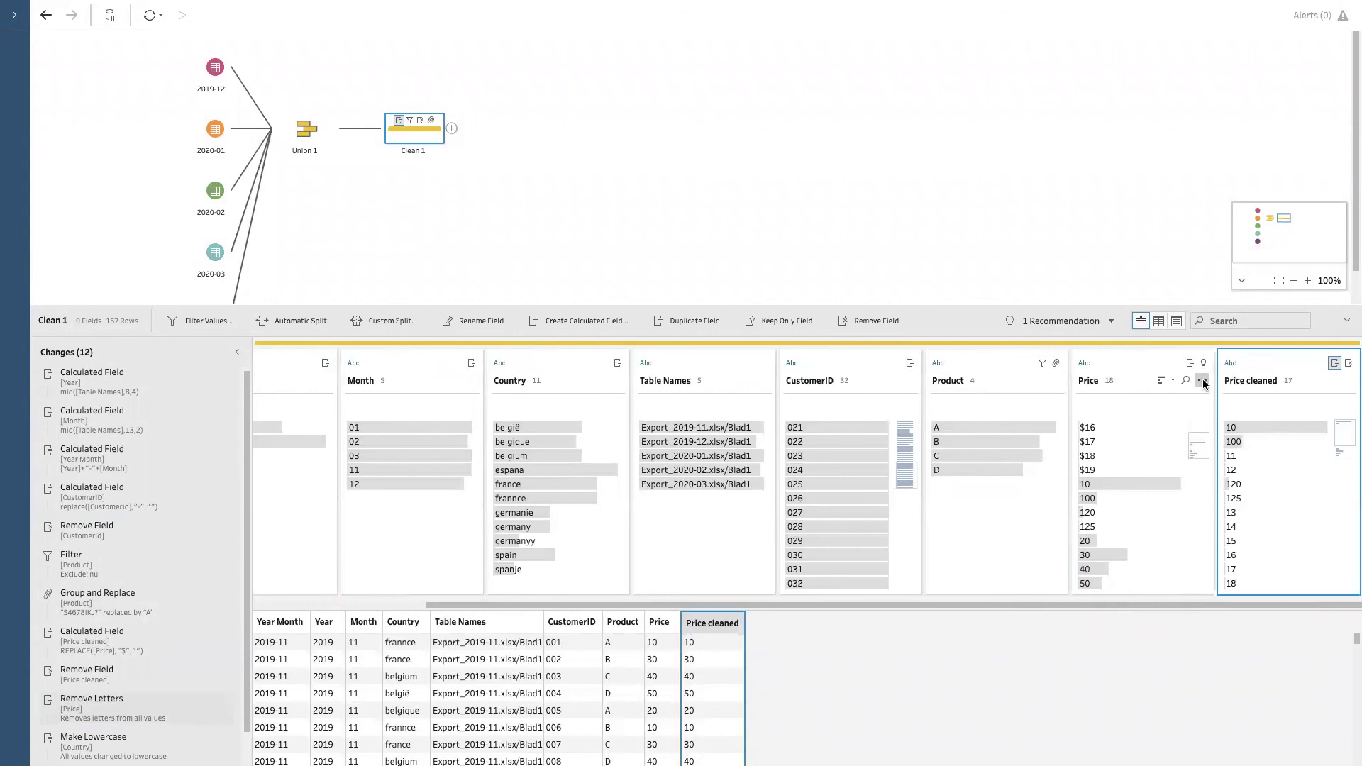
click(1201, 382)
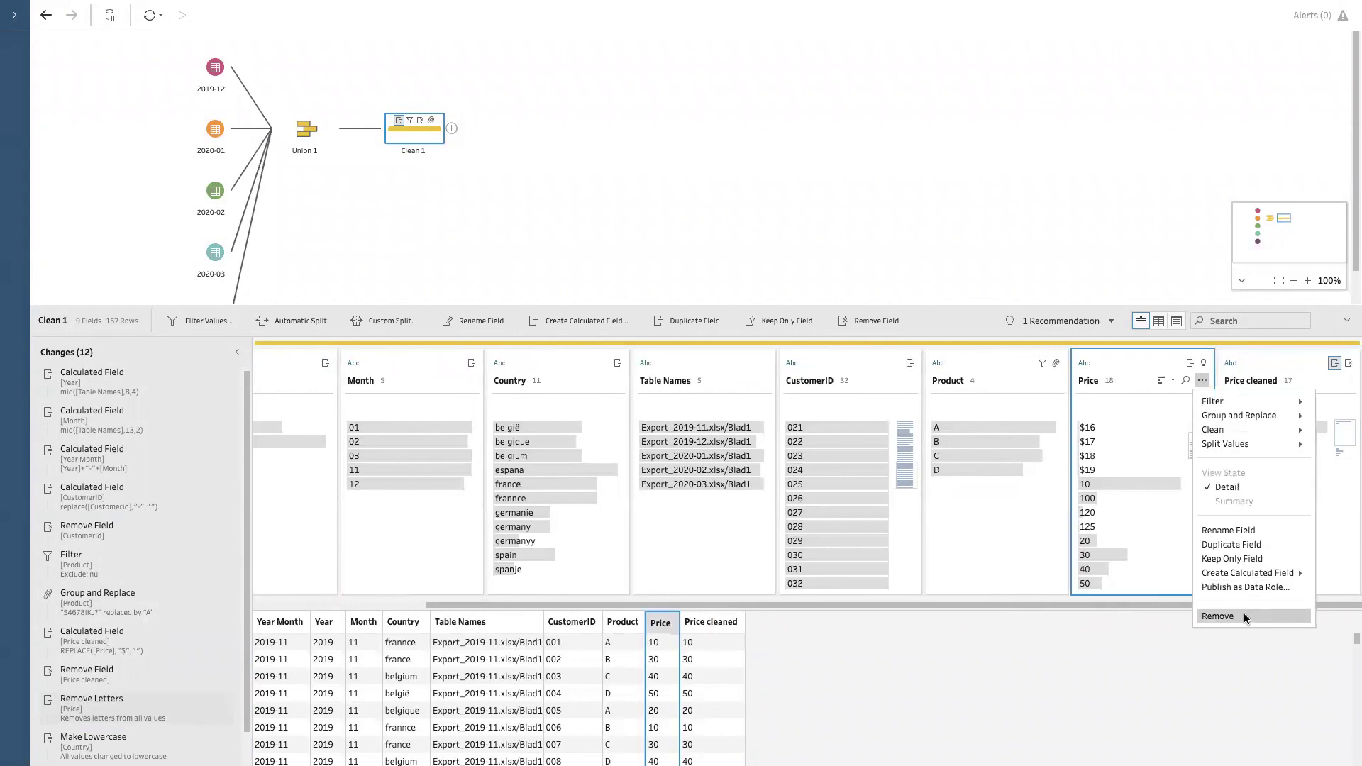